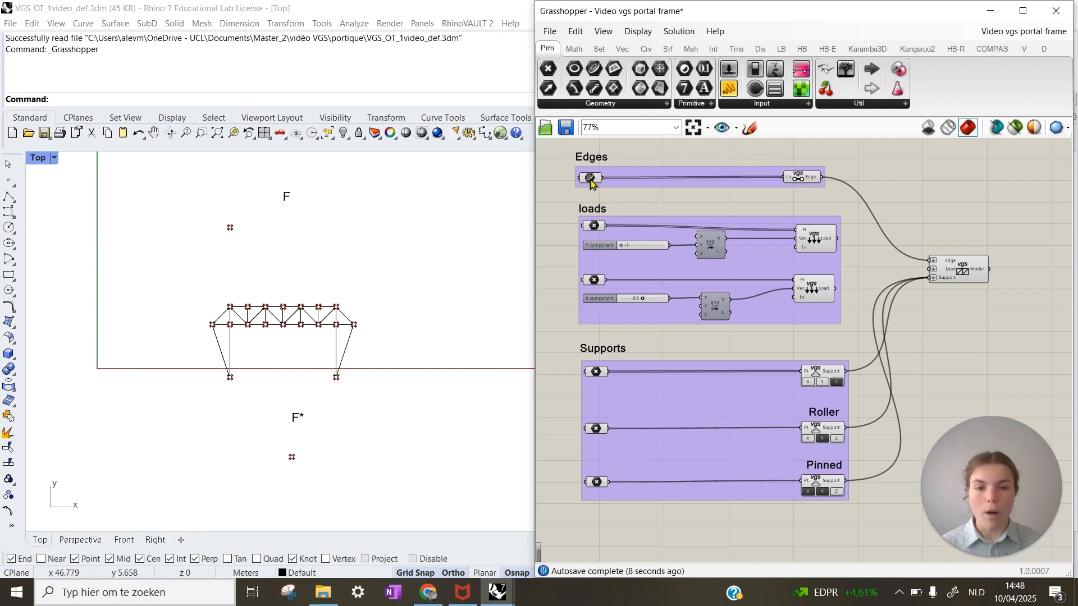
Step: Check the geometry referenced for edges and loads, and connect the vertical Loads component to the structural model's Load input
left_click(590, 179)
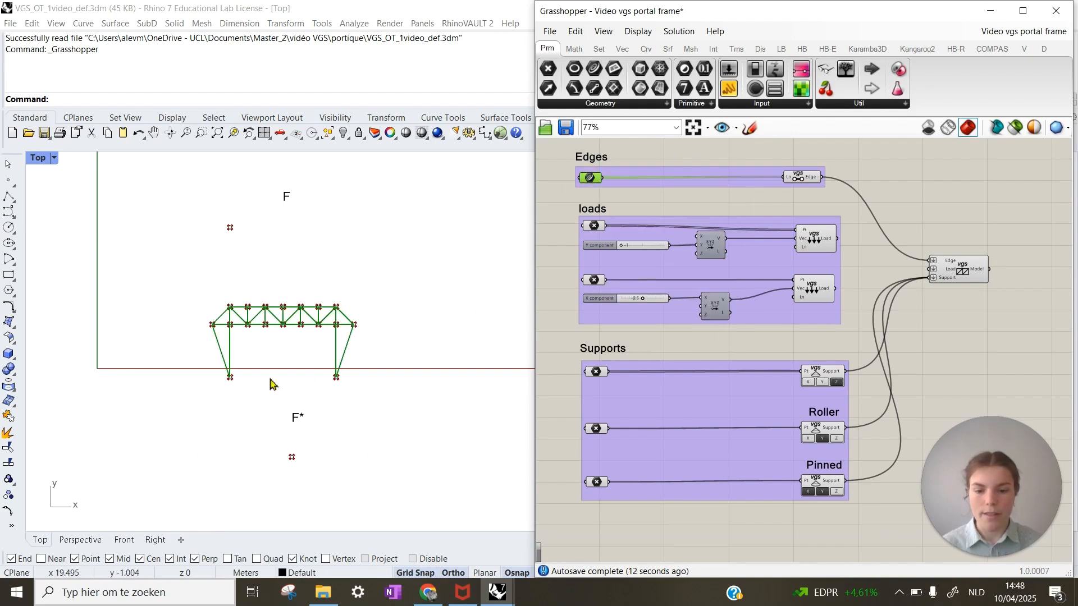
left_click(552, 322)
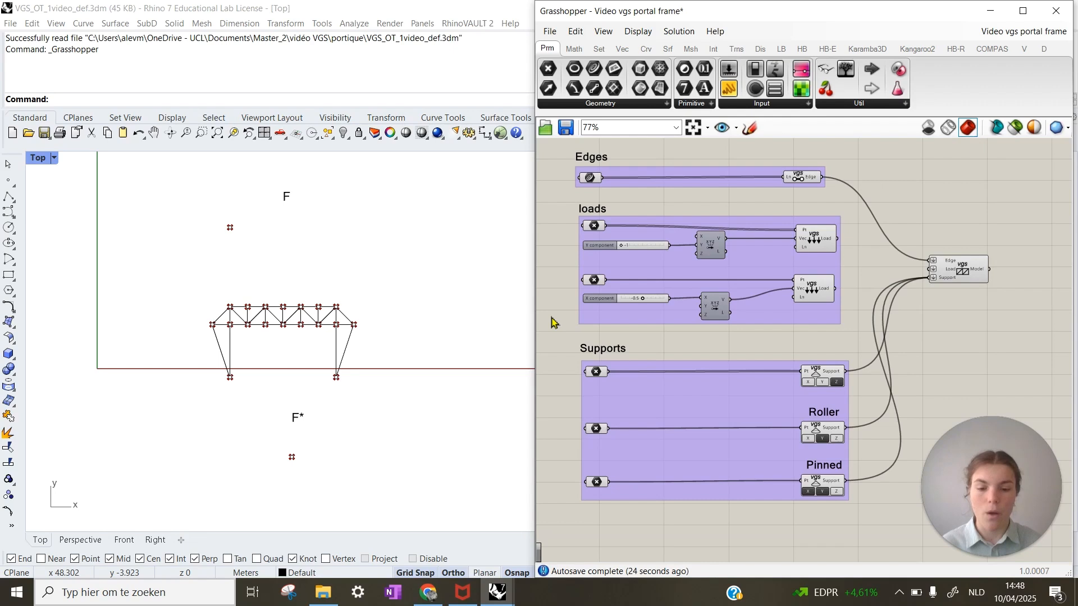
left_click(593, 231)
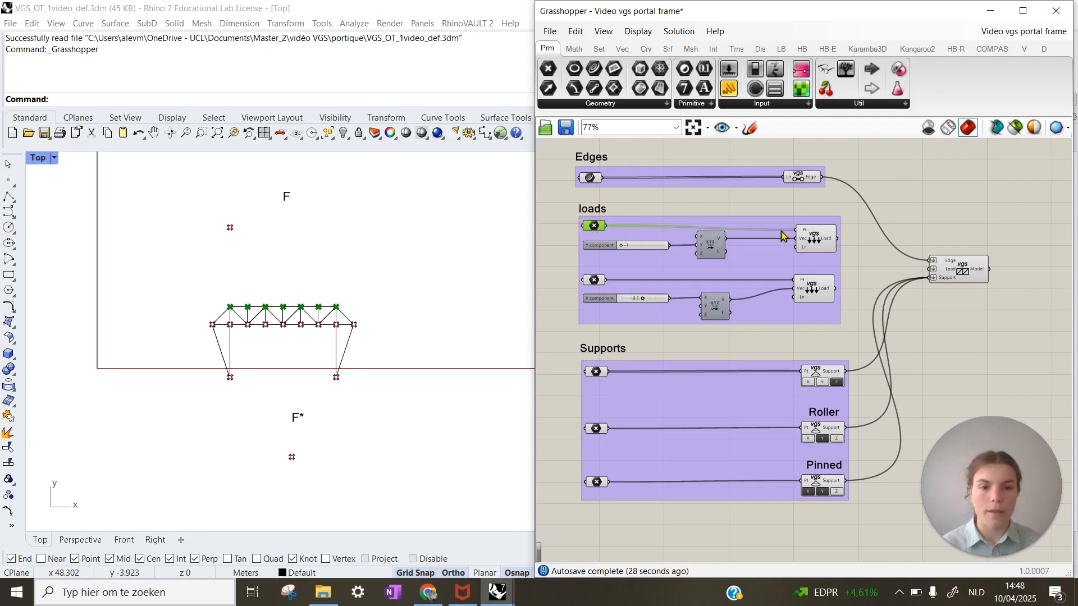
left_click(594, 280)
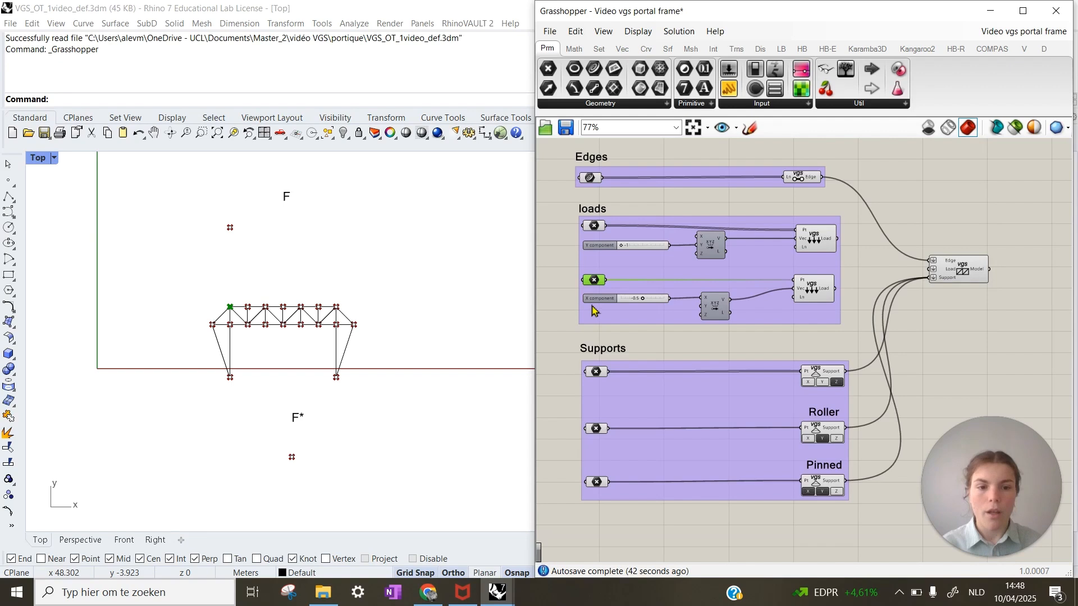
left_click_drag(838, 239, 933, 269)
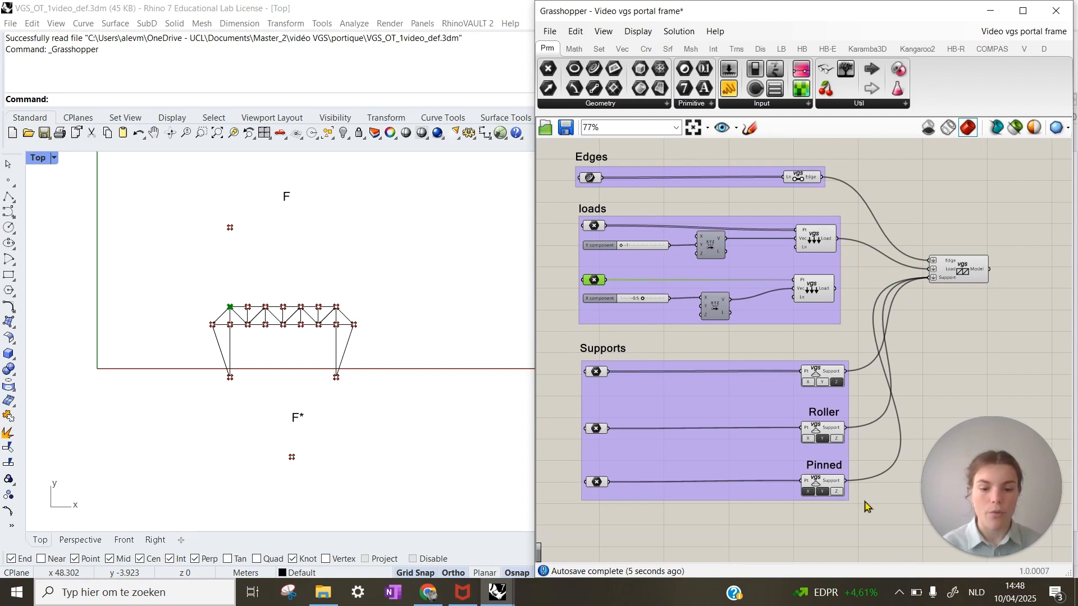
Step: Check the points referenced by the three supports and connect the structural model to the Evaluate Equilibrium component's Model input
left_click(595, 373)
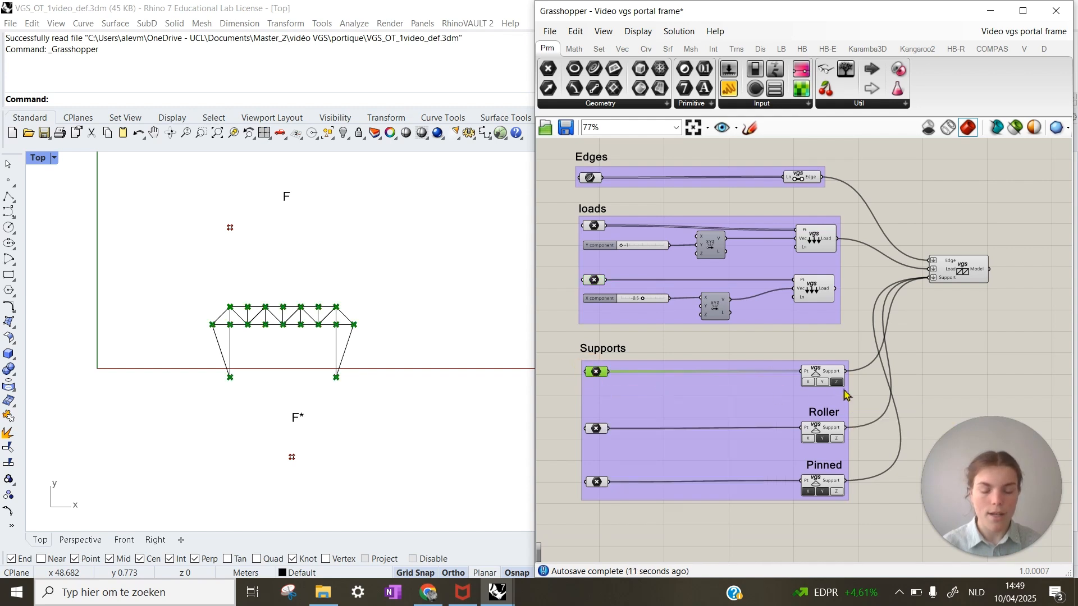
left_click(881, 532)
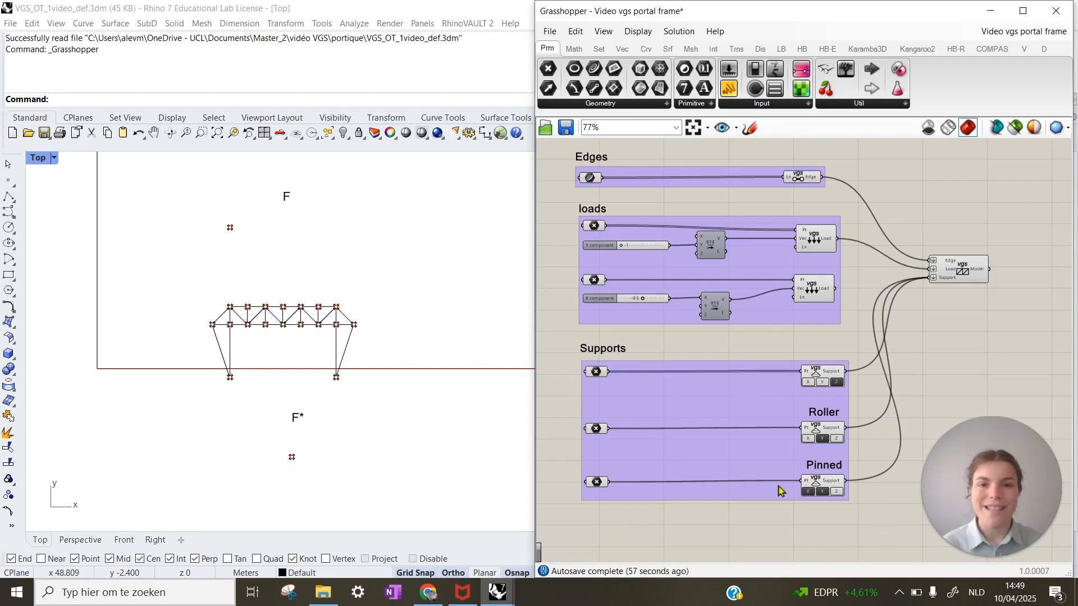
left_click(597, 429)
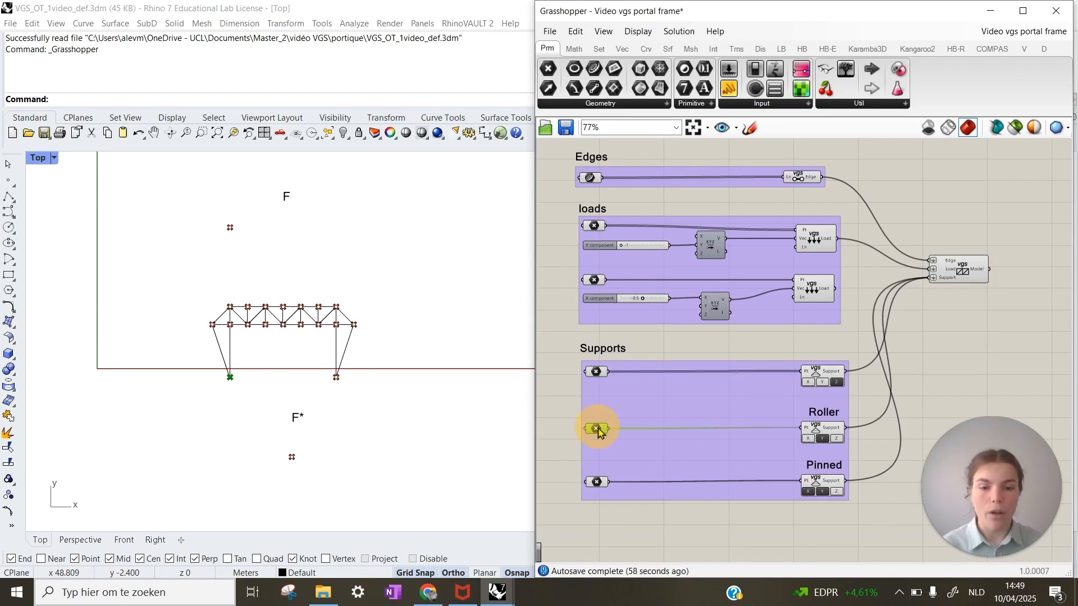
left_click(594, 481)
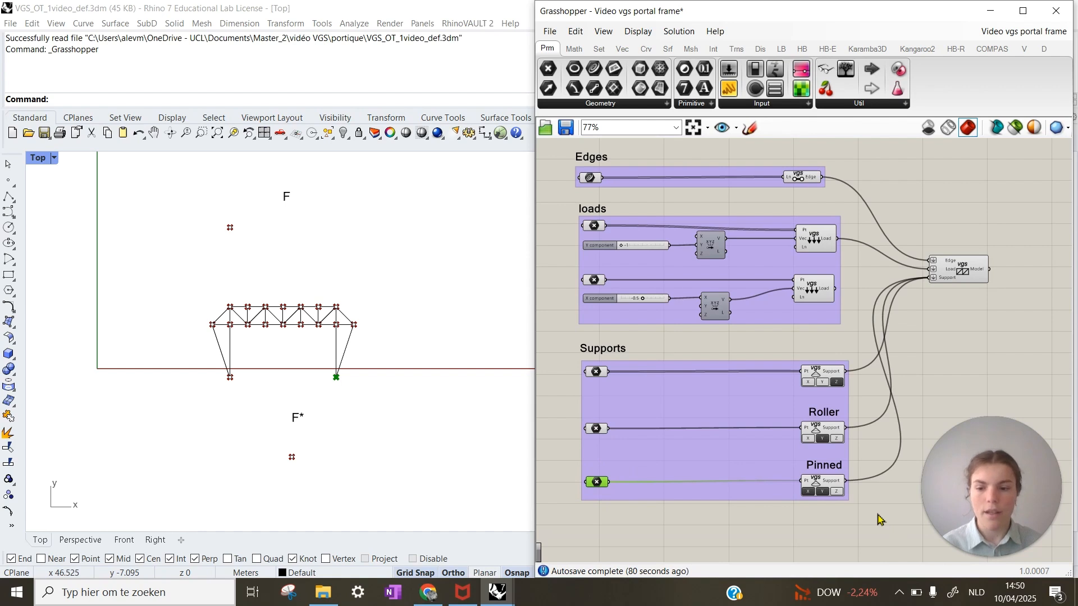
right_click_drag(887, 483, 604, 475)
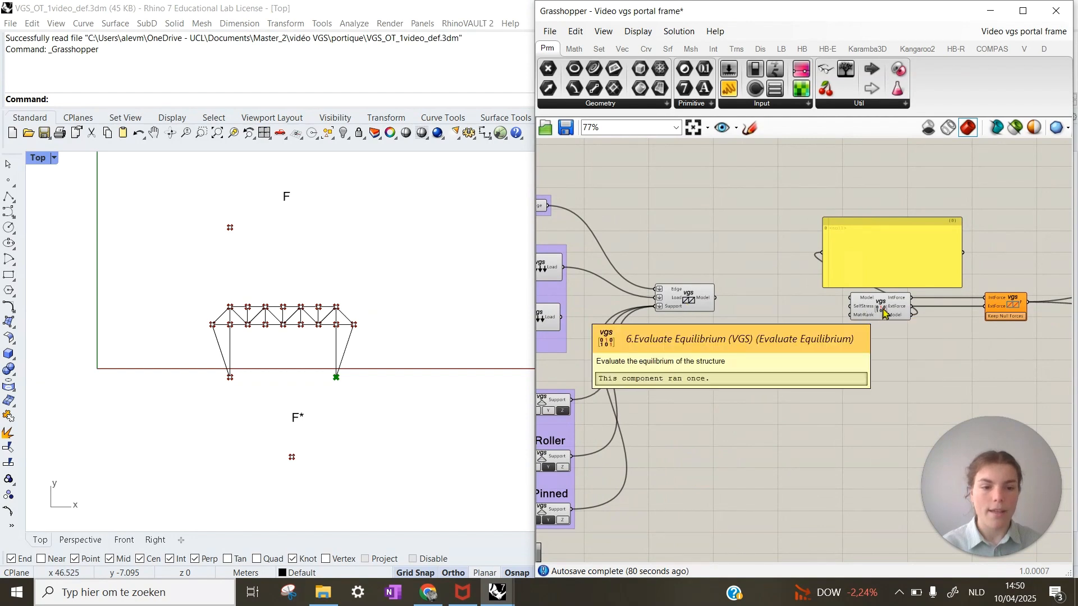
left_click_drag(715, 298, 852, 301)
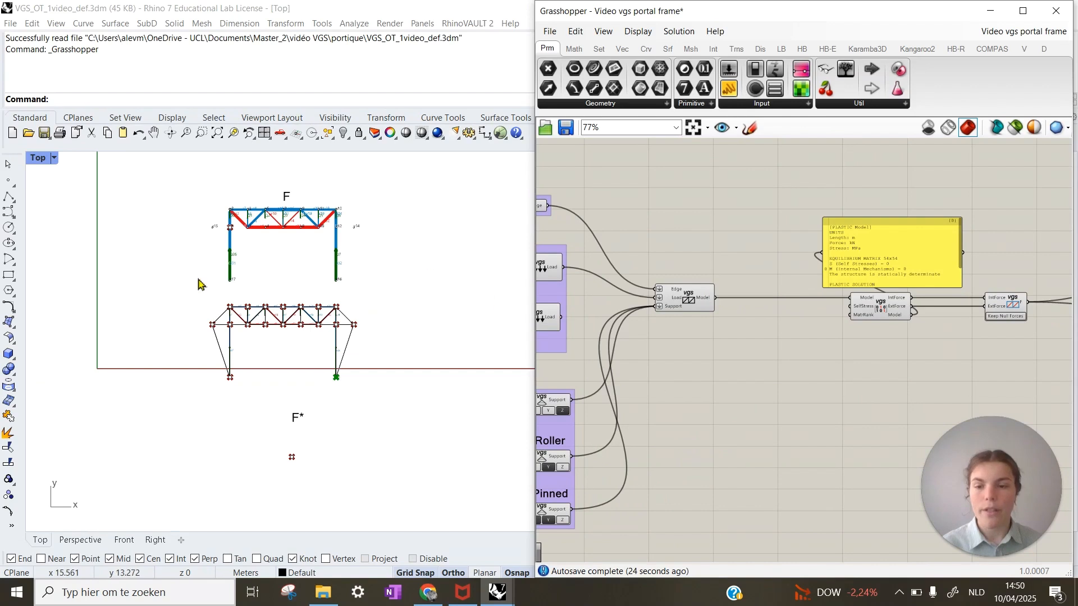
Step: Reset the force diagram to generate it for the vertical load case
scroll(825, 404, "down", 2)
right_click_drag(760, 378, 739, 275)
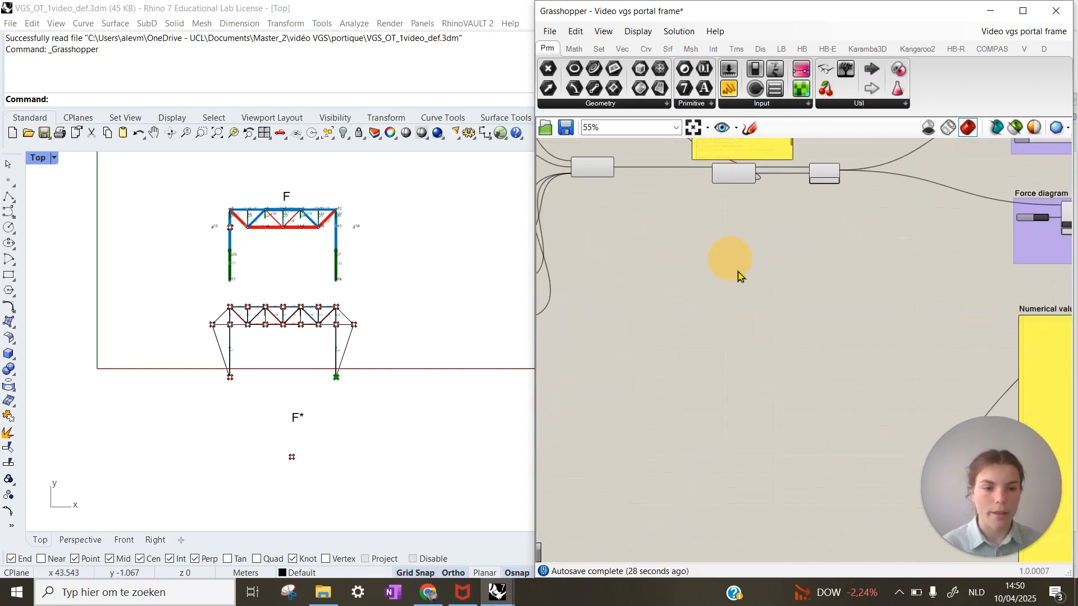
left_click(1041, 217)
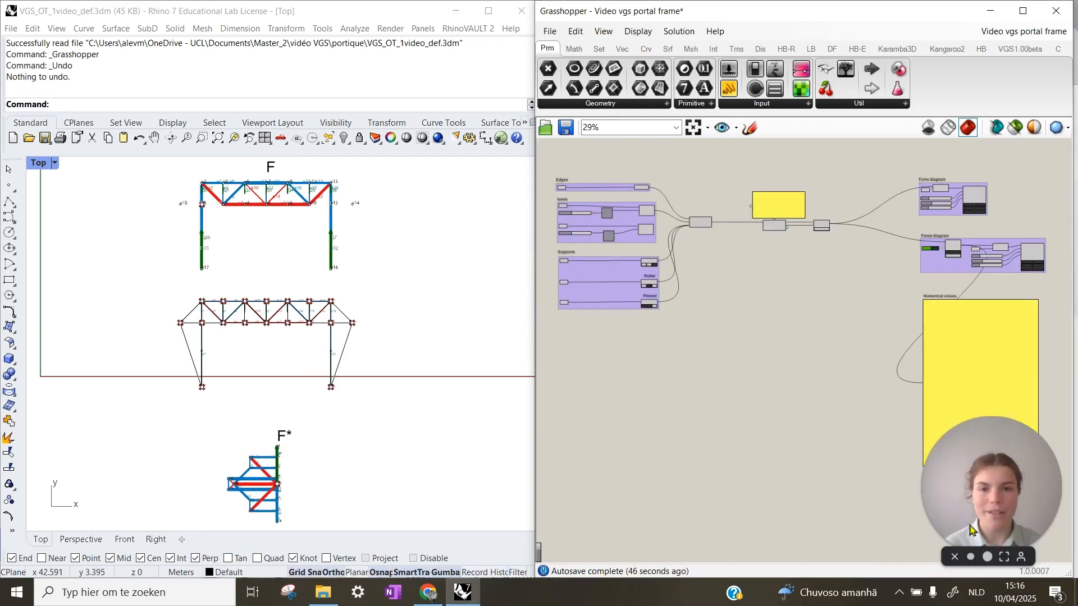
Step: Replace the vertical load with the horizontal one by connecting the second Loads component to the structural model's Load input
scroll(777, 218, "up", 6)
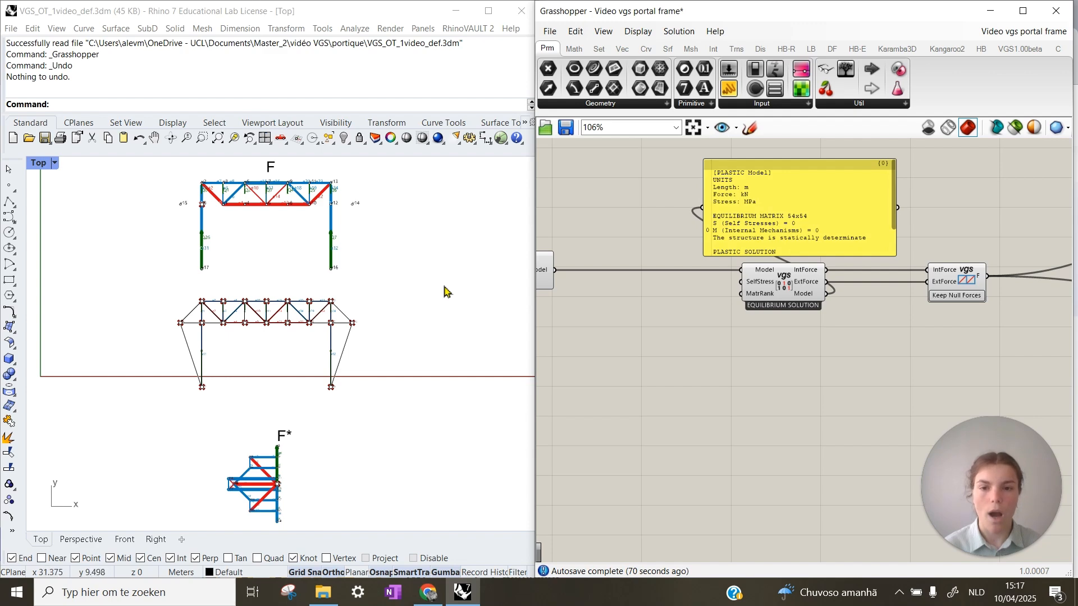
scroll(770, 320, "down", 5)
scroll(722, 356, "up", 3)
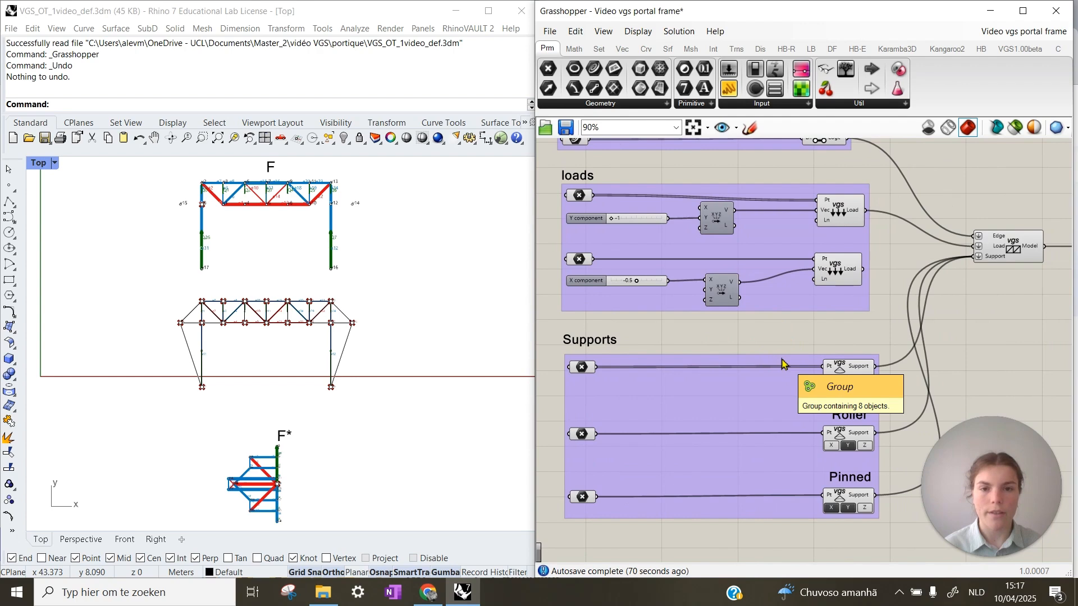
left_click_drag(862, 269, 978, 246)
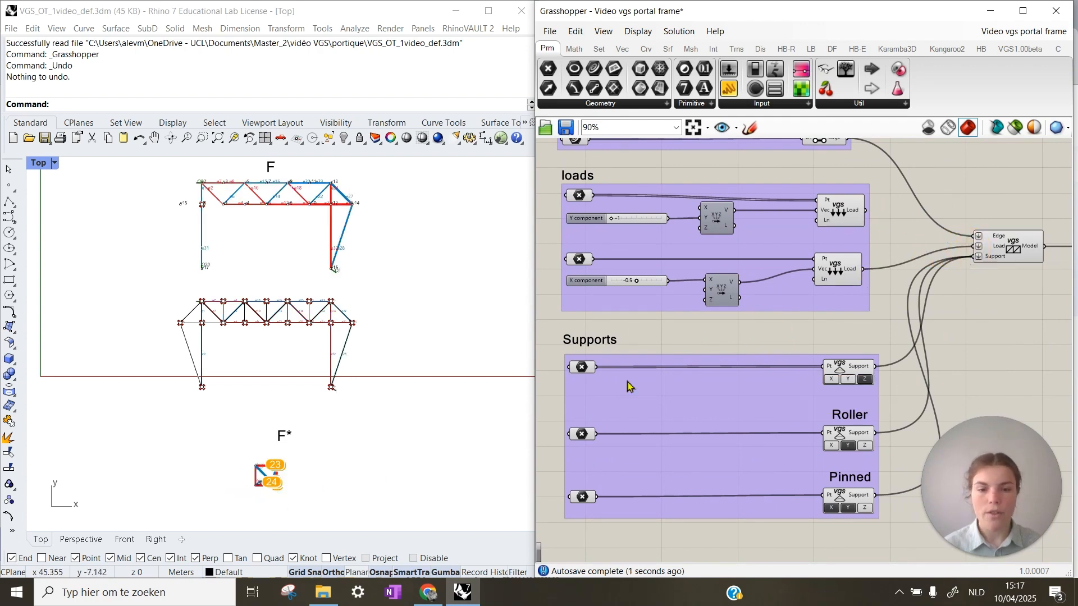
Step: Reset the force diagram for the horizontal load case
scroll(631, 385, "down", 4)
scroll(891, 348, "up", 3)
scroll(889, 321, "up", 2)
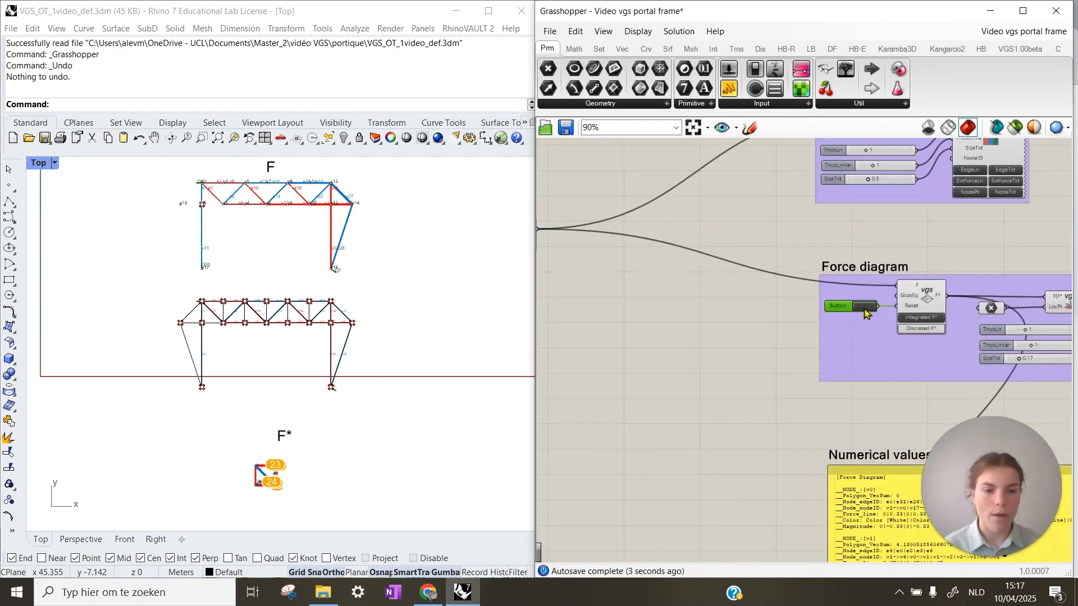
left_click(875, 313)
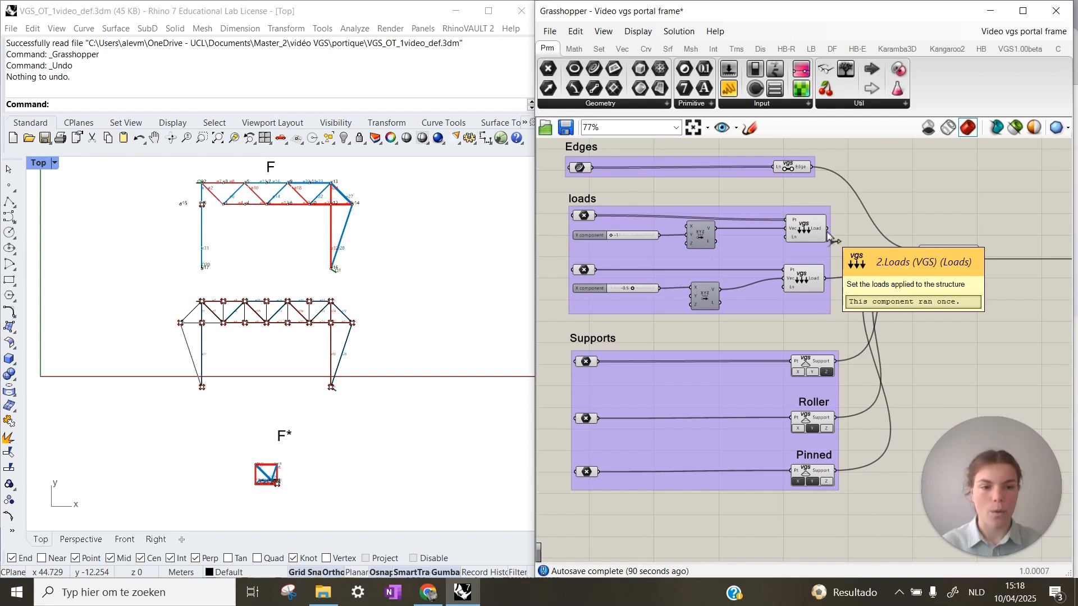
Step: Add the vertical Loads component alongside the horizontal one at the structural model's Load input, and refresh the force diagram
left_click_drag(827, 229, 923, 259)
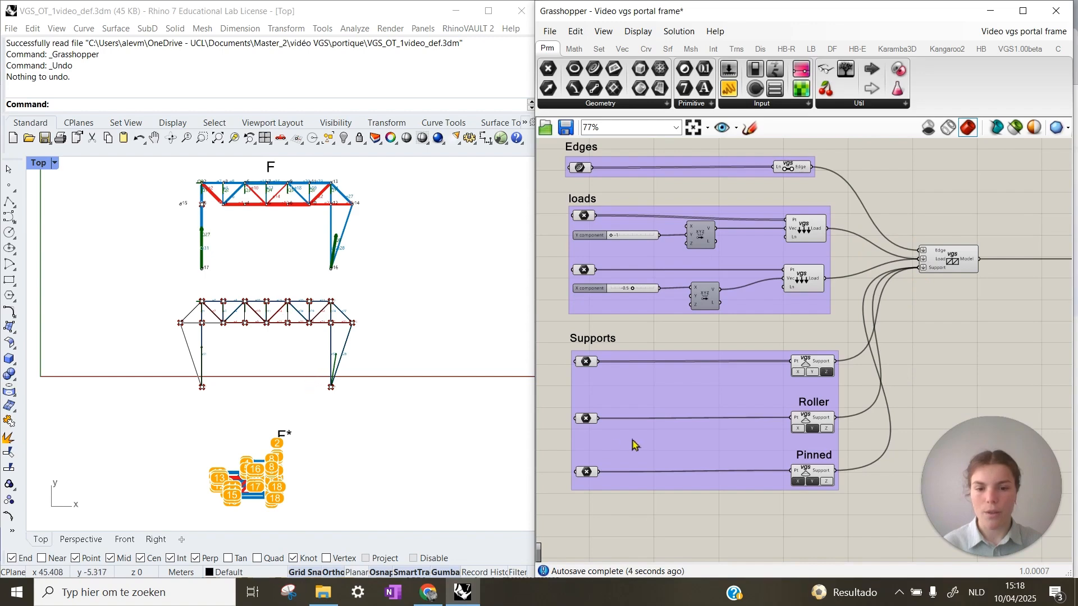
right_click_drag(907, 436, 963, 454)
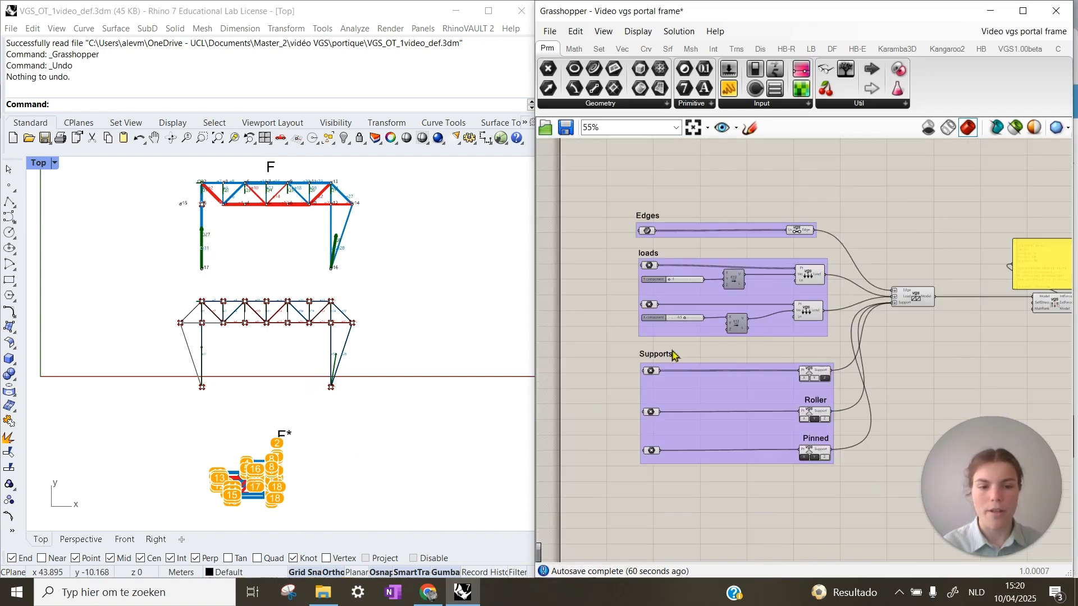
scroll(673, 346, "down", 5)
scroll(863, 351, "up", 3)
right_click_drag(863, 350, 637, 362)
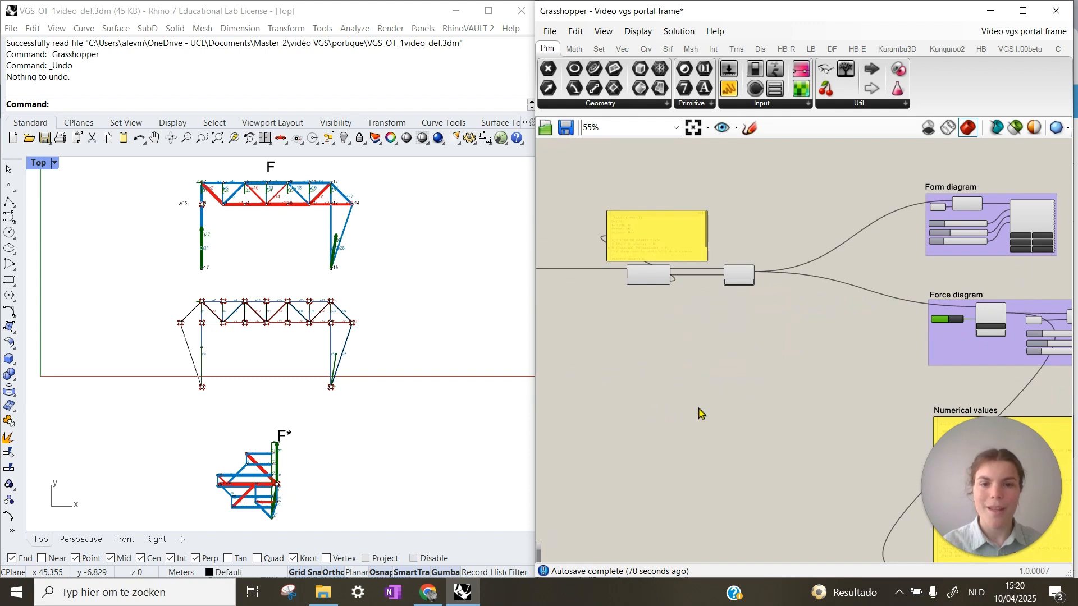
Step: Add the roller's point to the Pinned support's input and disconnect the Roller support from the structural model
scroll(784, 375, "down", 3)
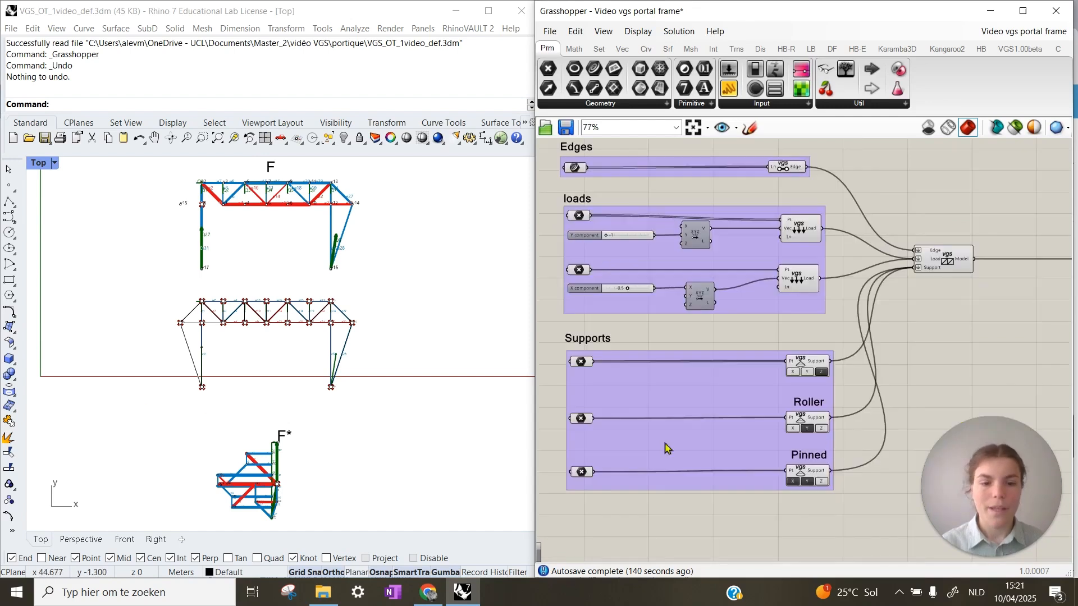
left_click_drag(594, 419, 789, 475)
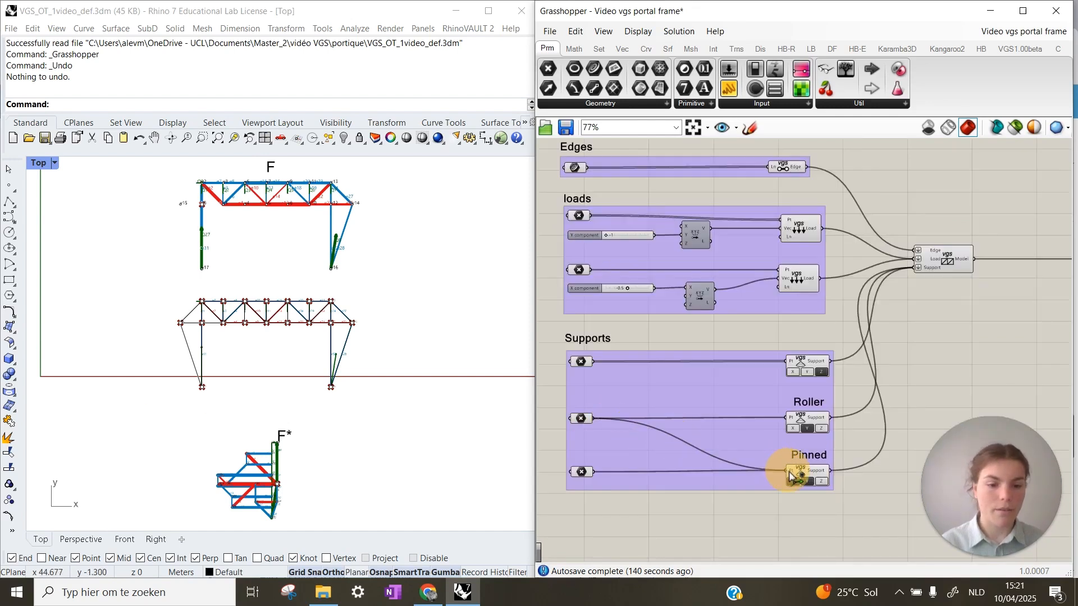
left_click_drag(830, 418, 911, 267)
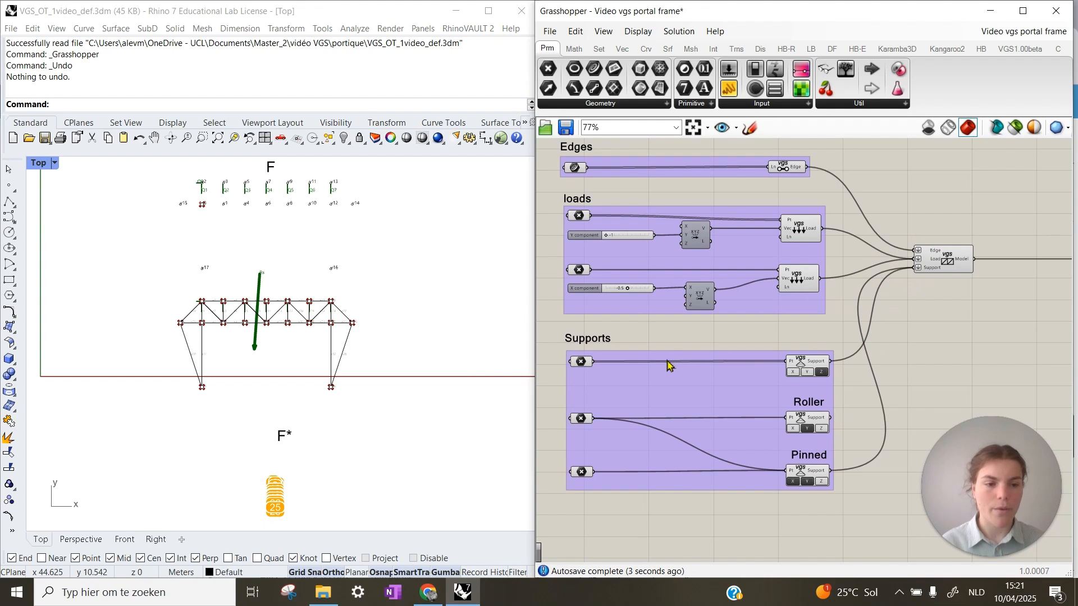
Step: Place a VGS Self-stresses component below the Evaluate Equilibrium component
scroll(667, 365, "down", 3)
scroll(863, 351, "up", 5)
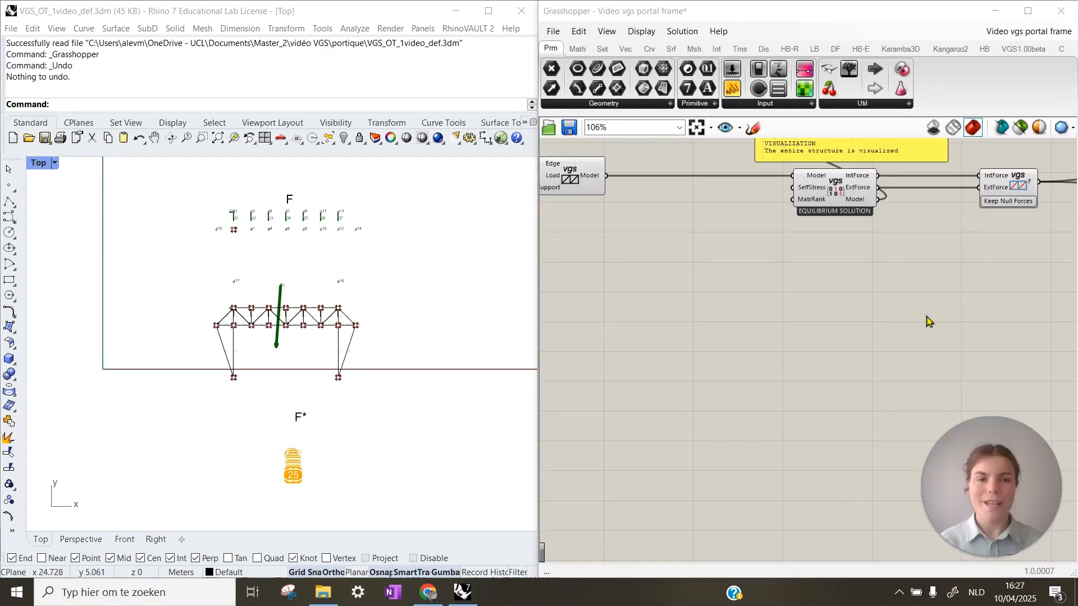
left_click(1005, 53)
left_click(609, 103)
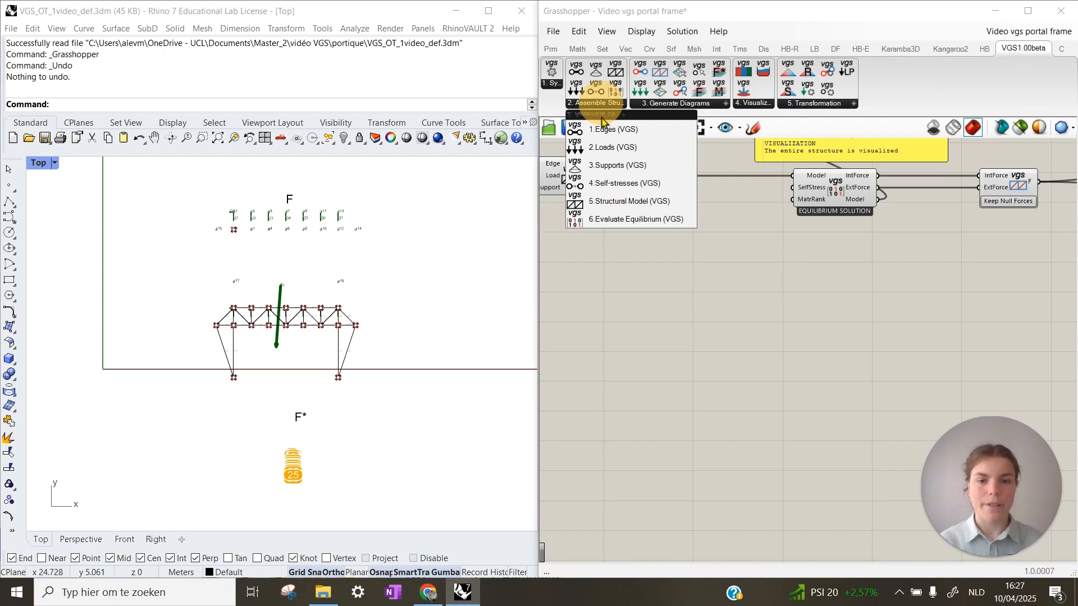
left_click_drag(613, 180, 836, 254)
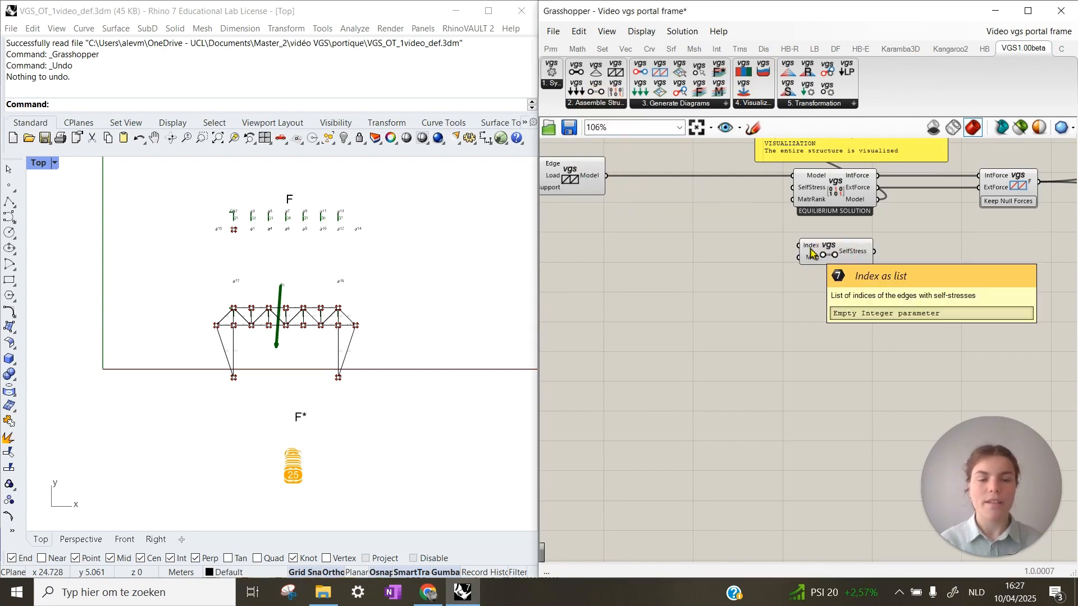
Step: Add number sliders beside the Self-stresses component, connect one to its Index input and set it to 9
double_click(719, 254)
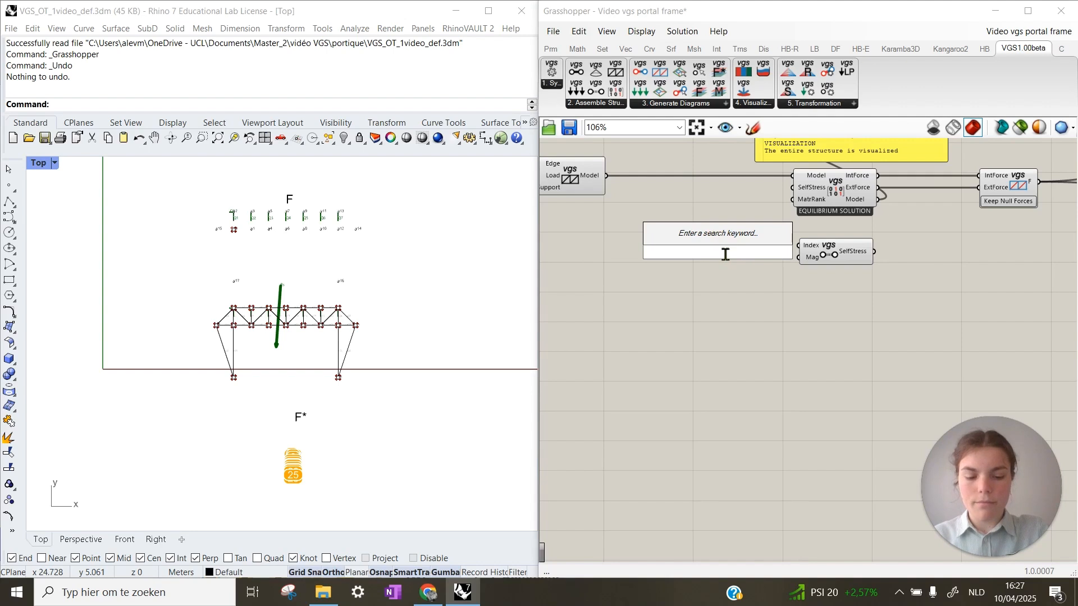
type("slider")
key("Return")
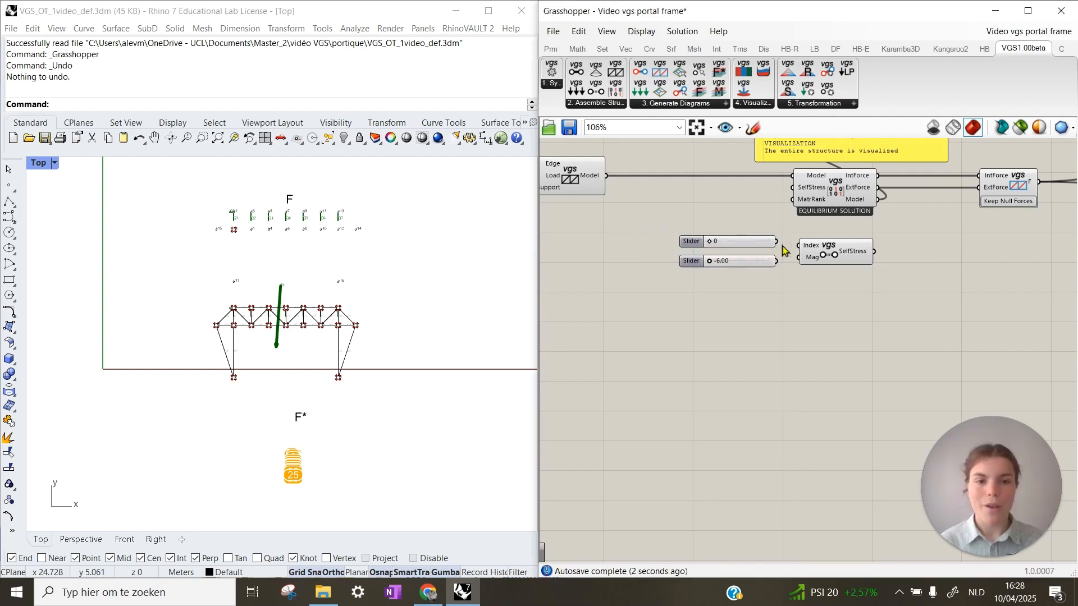
left_click_drag(777, 241, 798, 245)
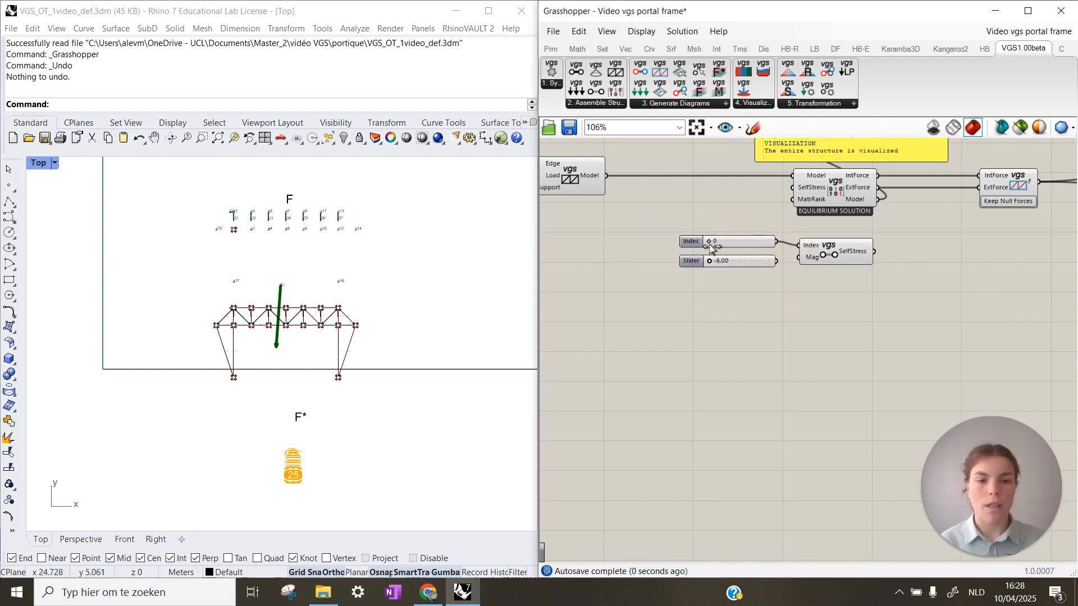
left_click_drag(709, 242, 727, 251)
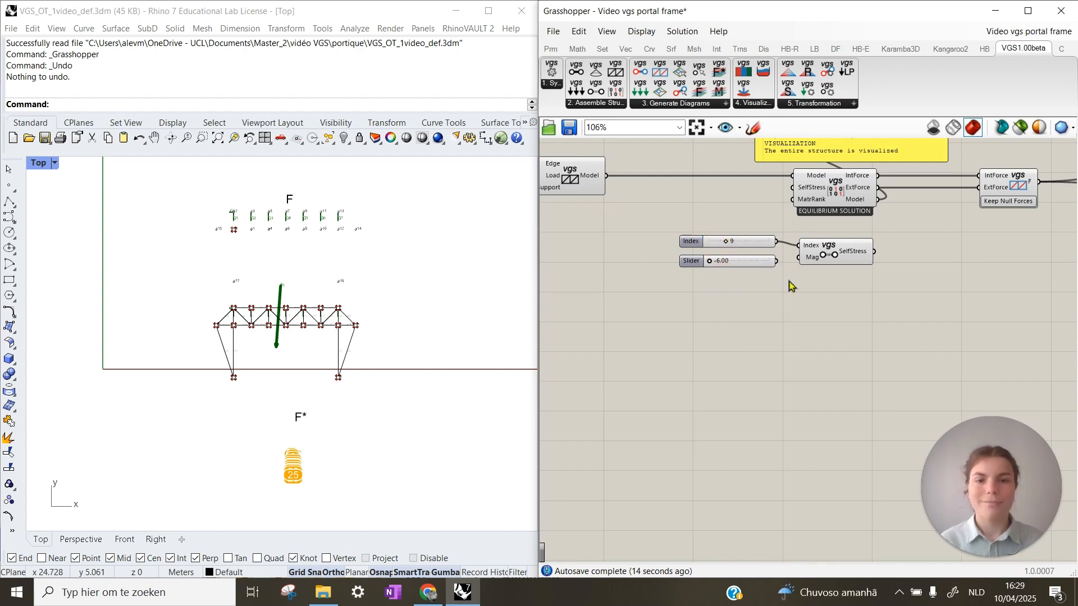
Step: Connect the second slider to the Self-stresses component's Mag input and set it to 3.72
left_click_drag(778, 267, 799, 258)
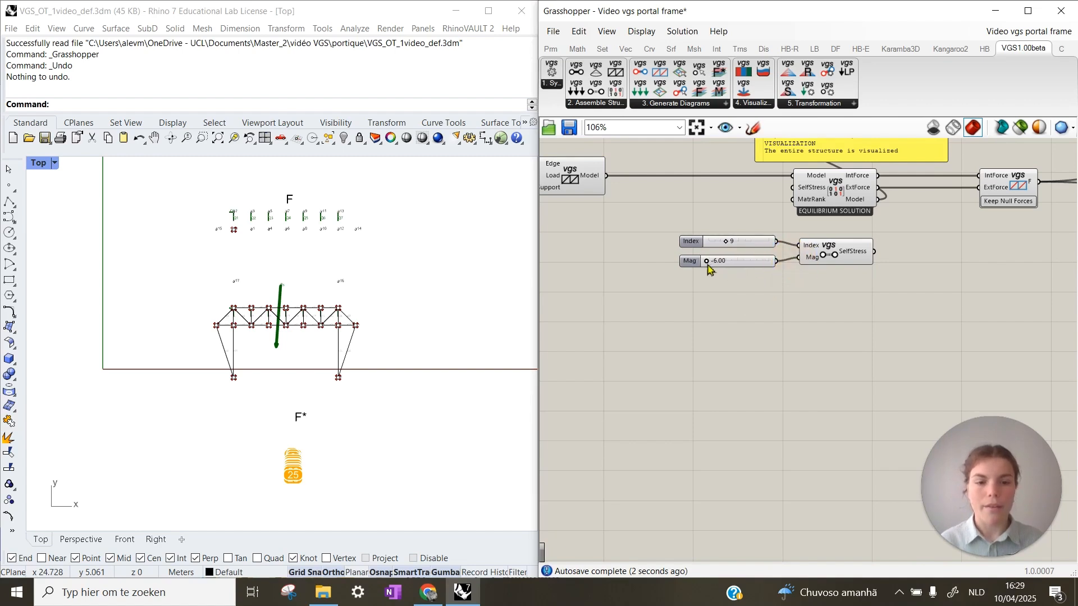
left_click_drag(706, 261, 766, 261)
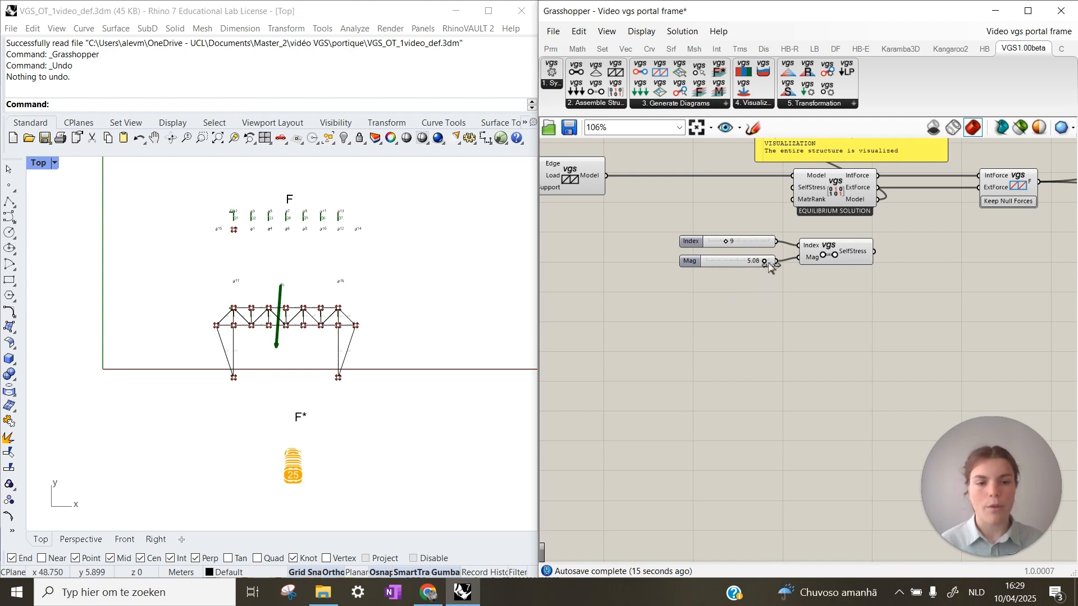
left_click_drag(764, 261, 757, 261)
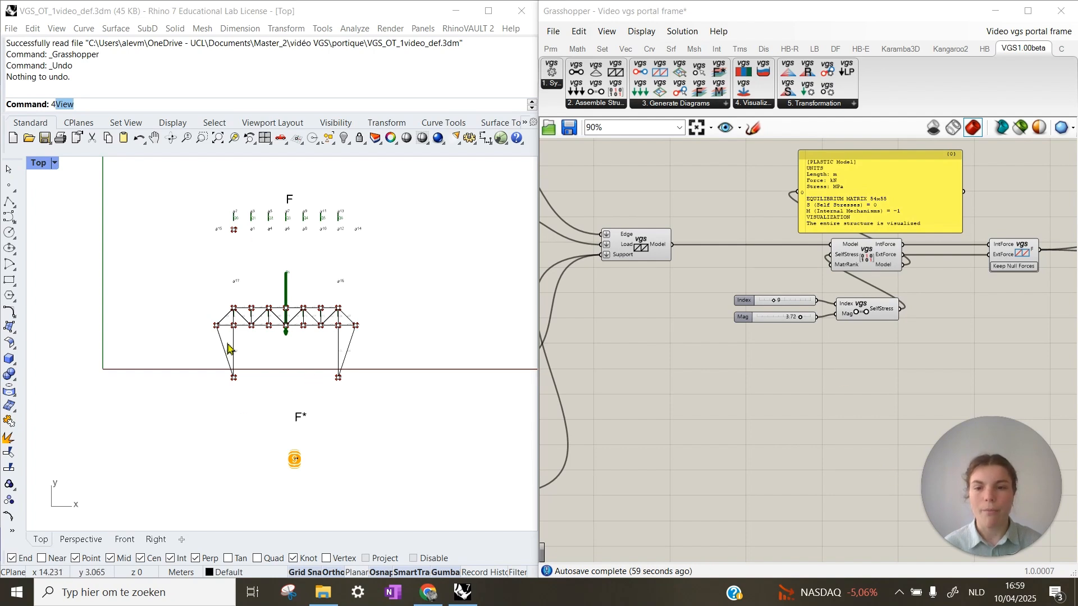
left_click(768, 266)
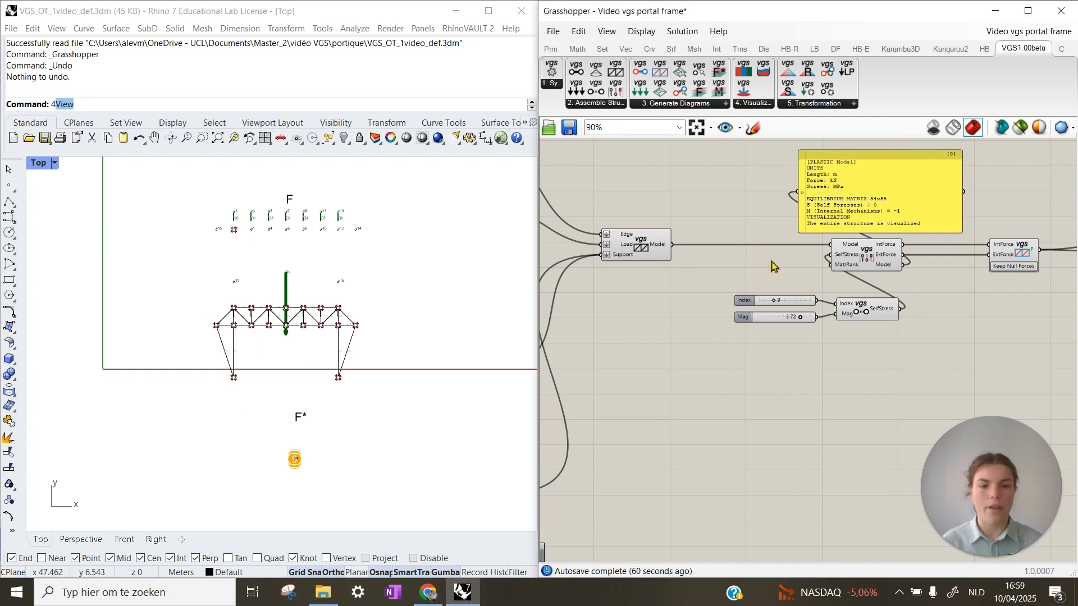
Step: Add a Boolean Toggle set to True and connect it to the MatrRank input of the Evaluate Equilibrium component
double_click(772, 265)
type("toggl")
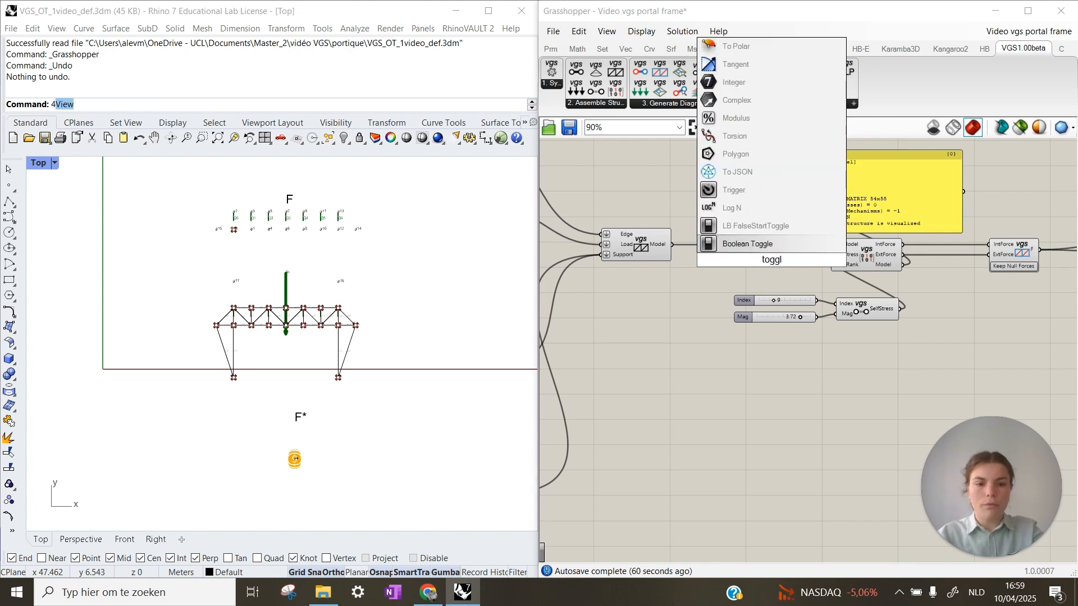
left_click(773, 245)
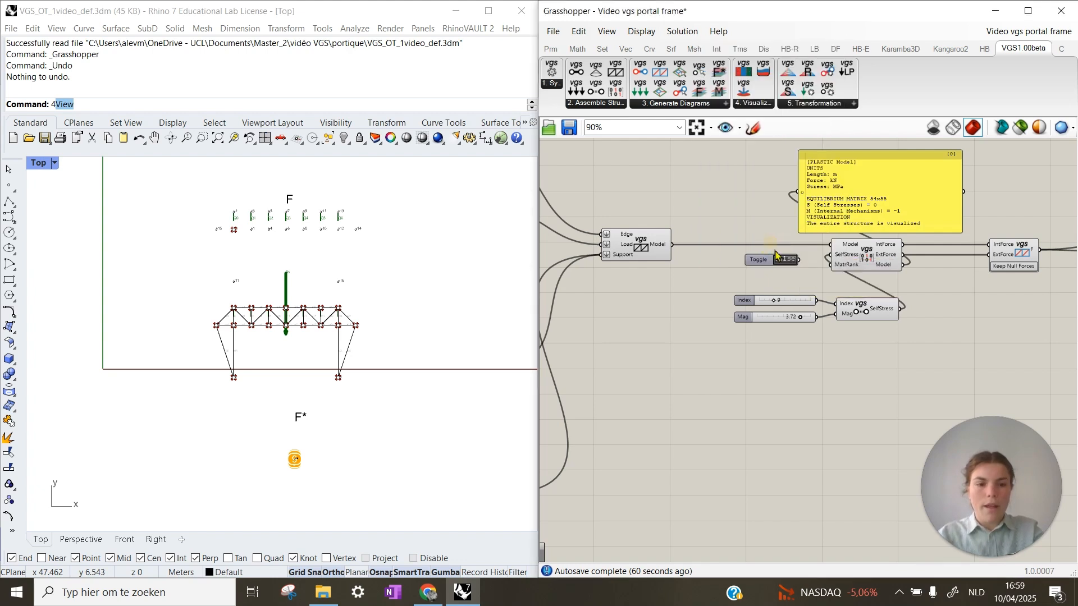
double_click(785, 261)
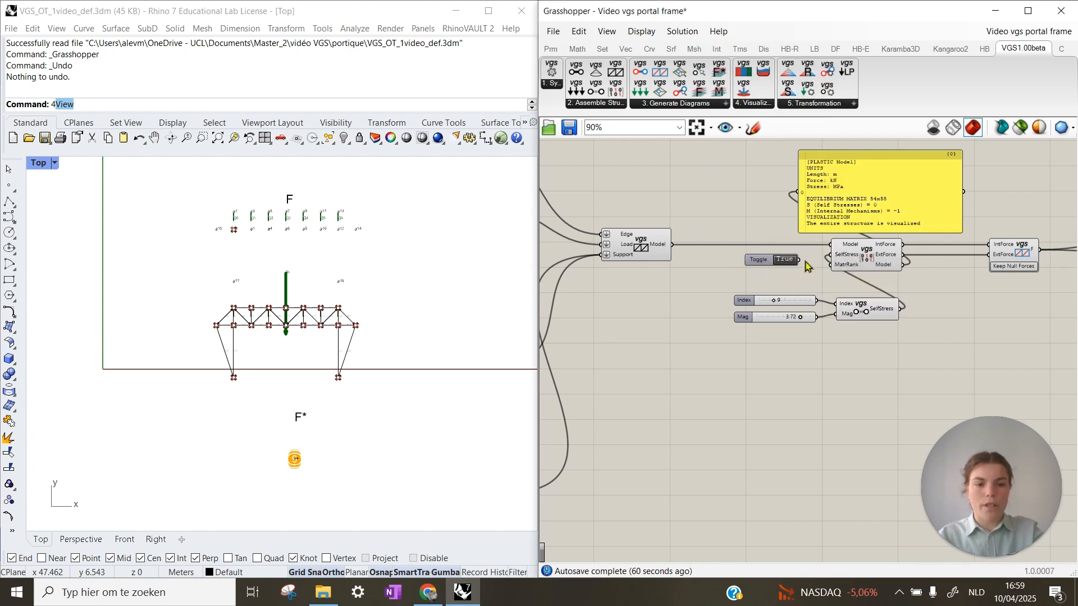
left_click_drag(800, 260, 831, 262)
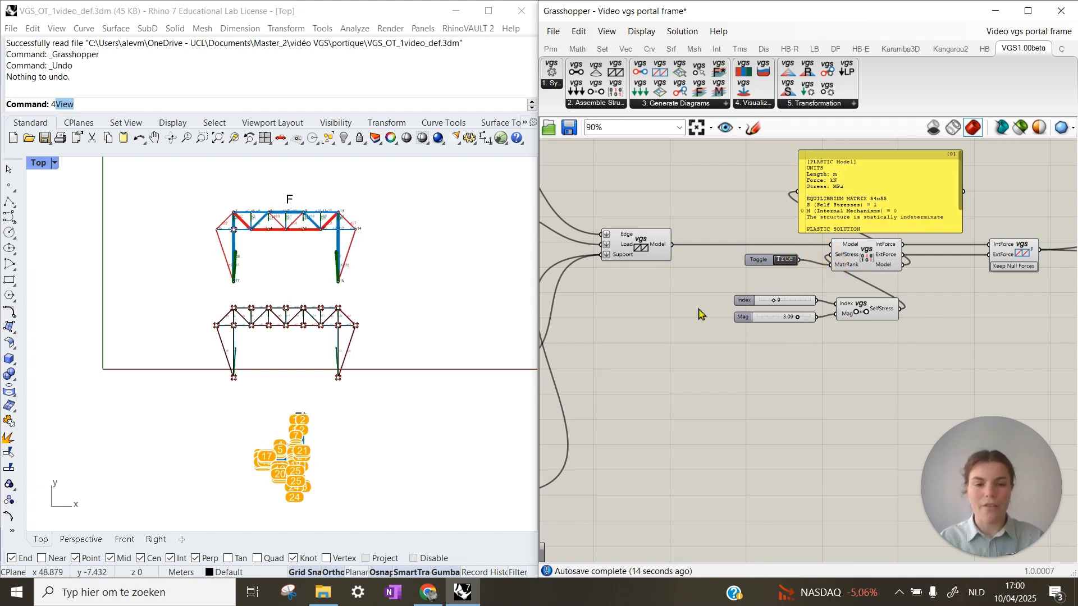
Step: Reset the force diagram so that it is regenerated with the self-stress applied
scroll(699, 313, "down", 4)
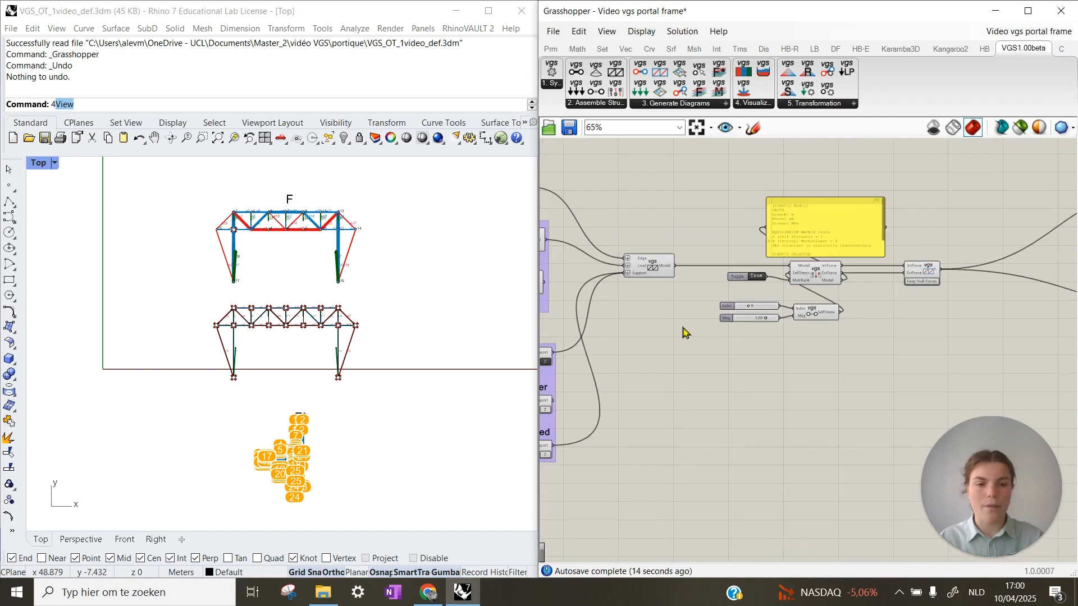
right_click_drag(979, 354, 820, 322)
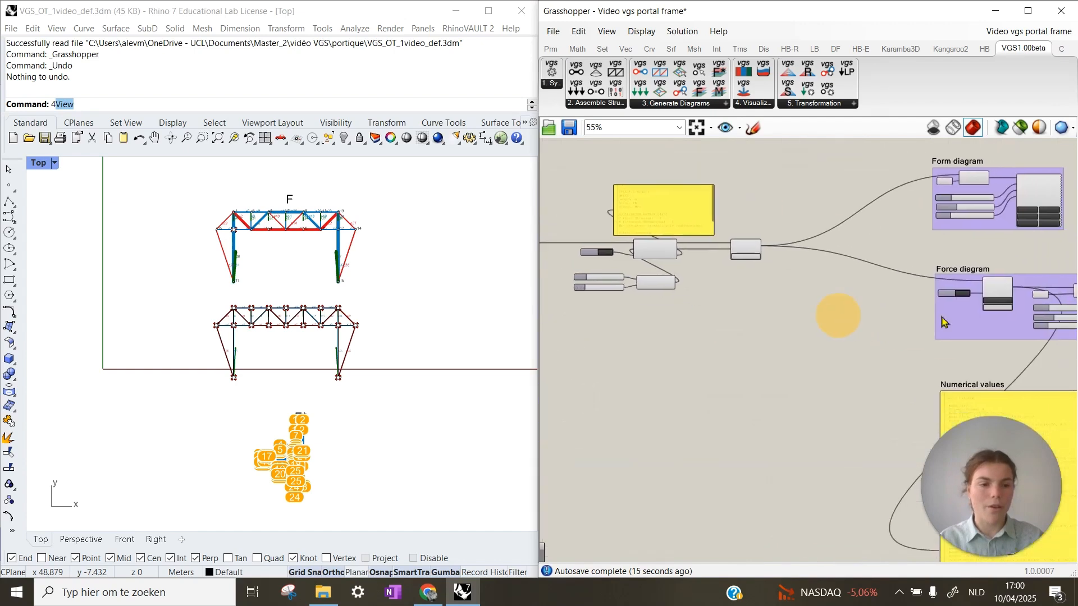
left_click(961, 293)
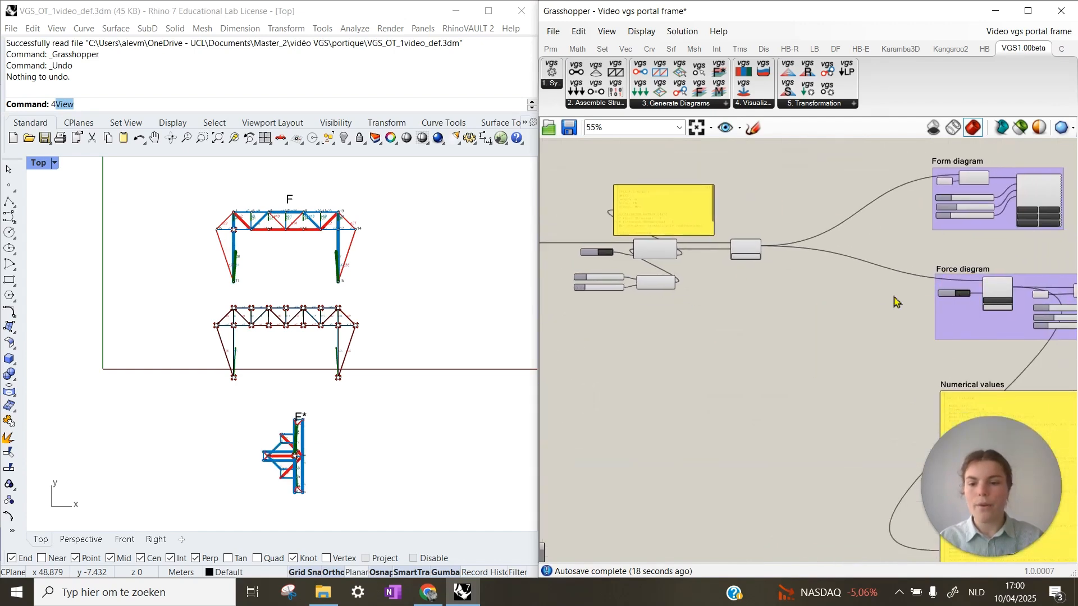
Step: Vary the self-stress magnitude, trying 0.40, and set the Mag slider to 3.84
scroll(605, 287, "up", 4)
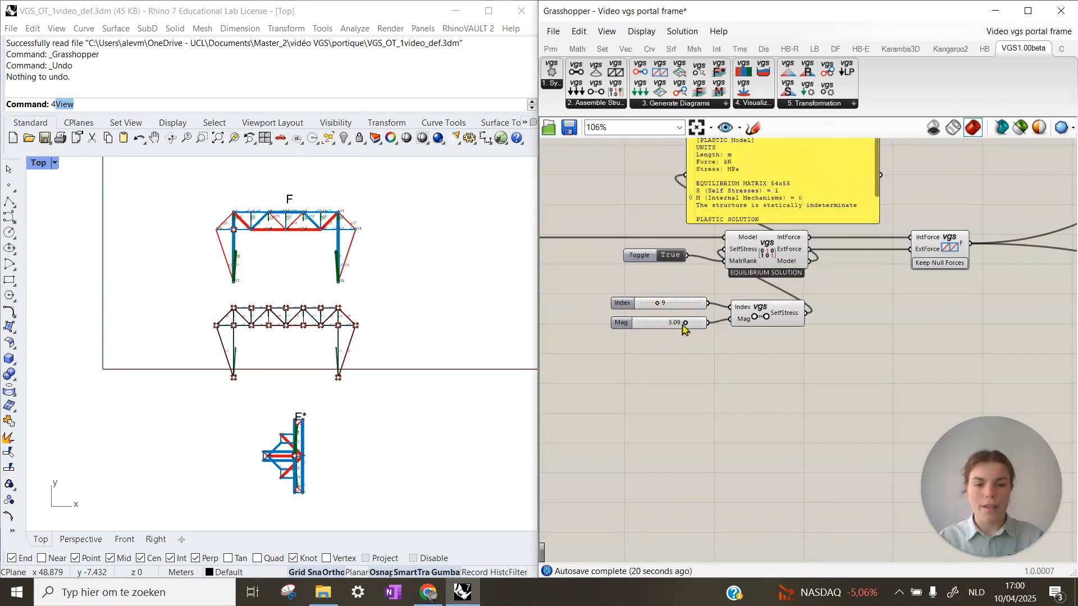
mouse_move(684, 323)
left_mouse_down()
mouse_move(673, 325)
mouse_move(691, 337)
mouse_move(666, 339)
mouse_move(677, 341)
left_mouse_up()
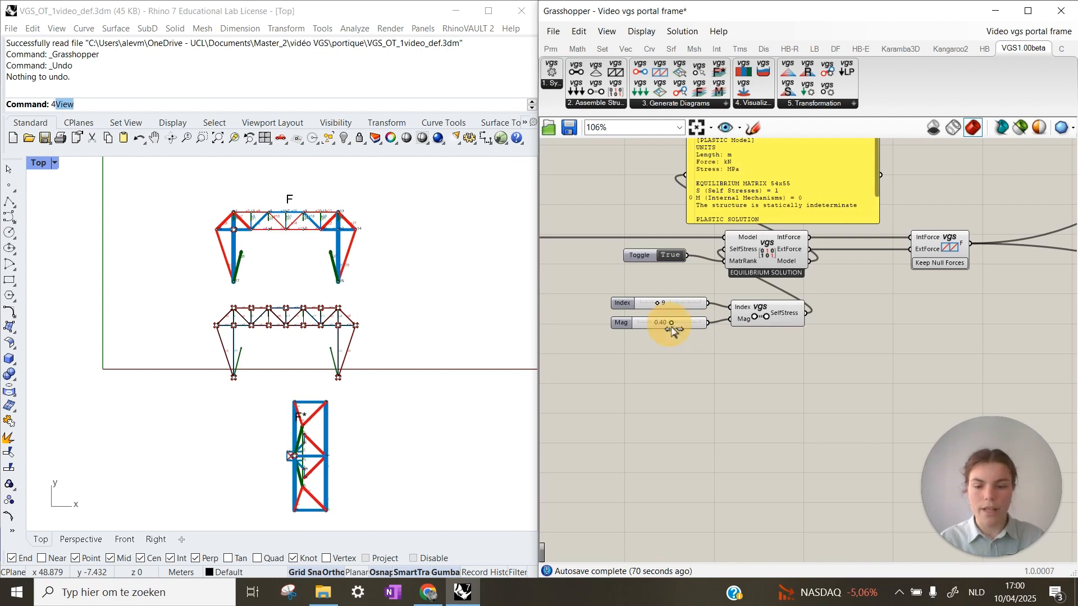
left_click_drag(672, 329, 689, 331)
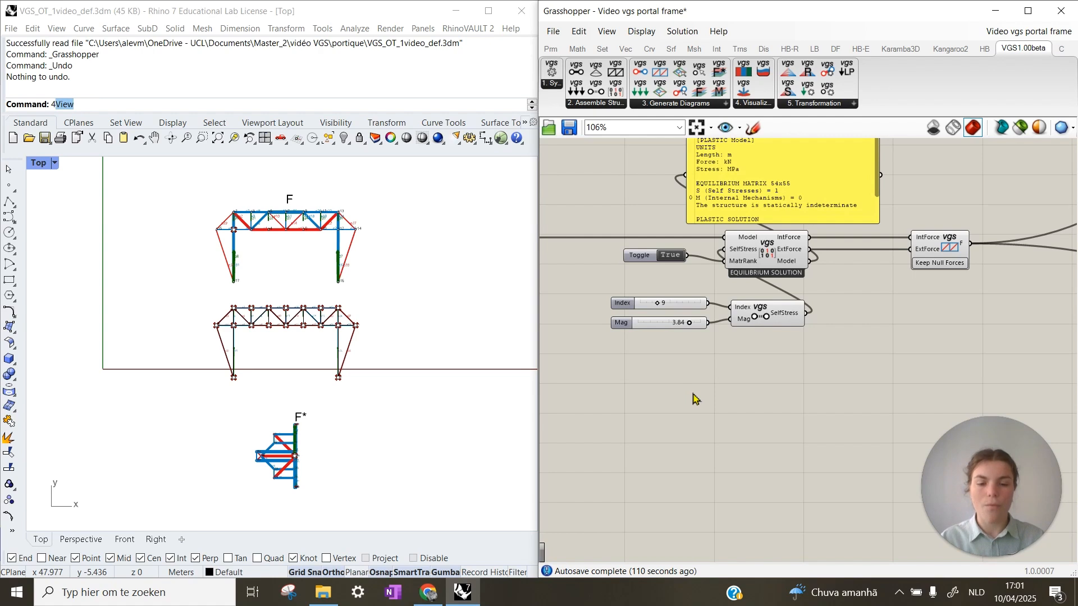
Step: Place a VGS Extract Model component below the Self-stresses component and its sliders
left_click(682, 106)
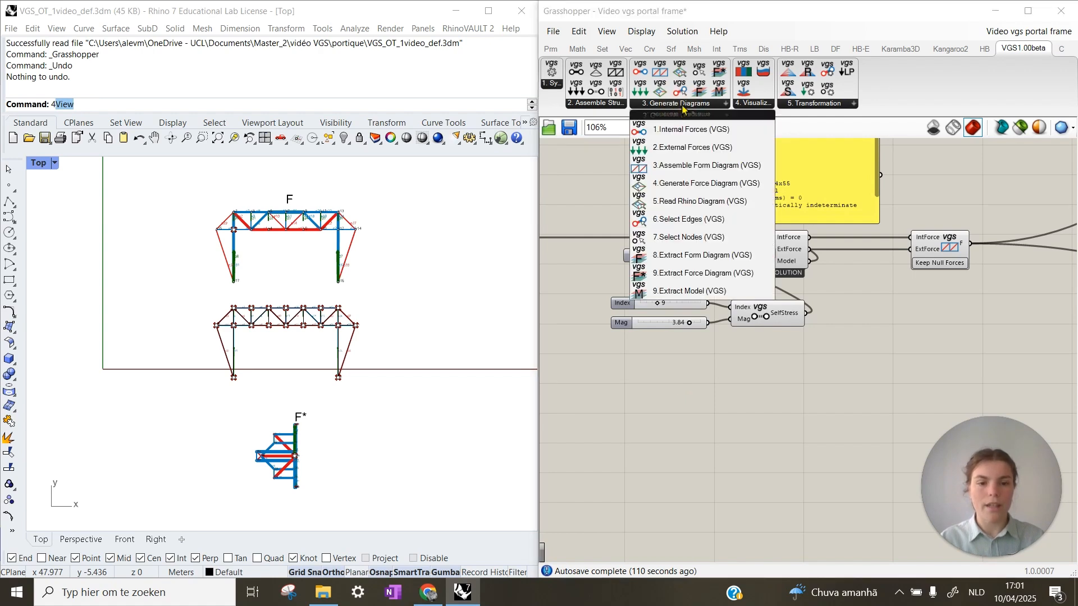
left_click(711, 291)
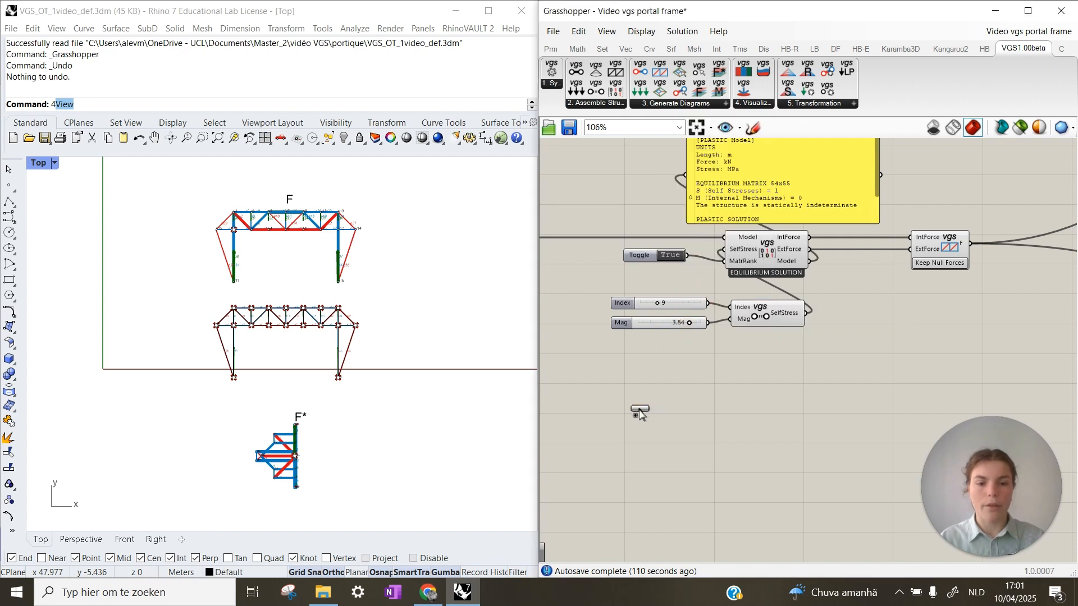
left_click(637, 408)
Step: Add vector Length and Multiplication components beside Extract Model to multiply the EdgeLn lengths by EdgeMag
double_click(707, 364)
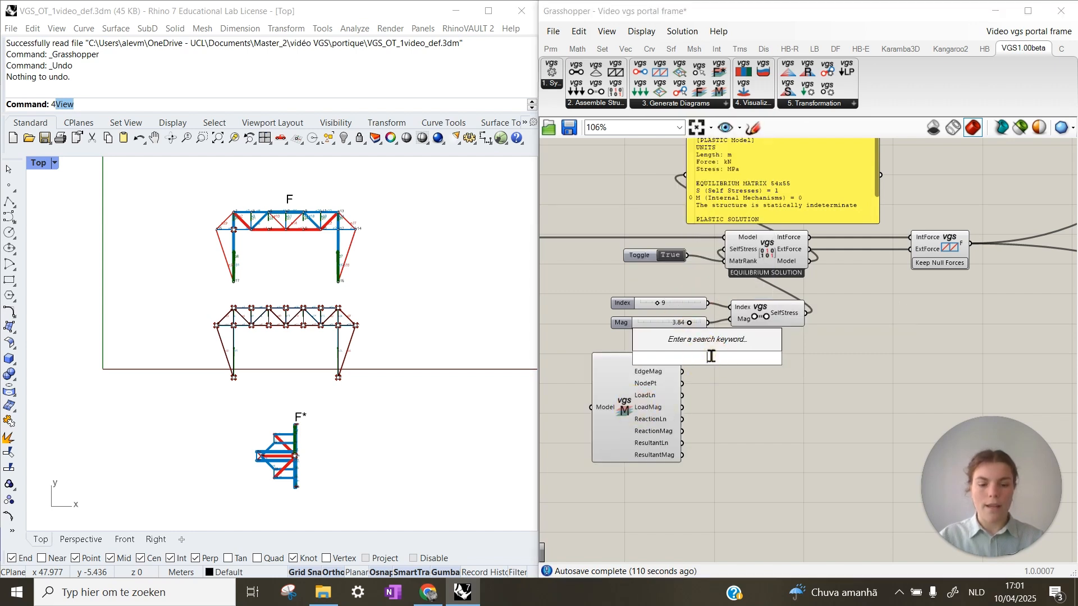
type("lngth")
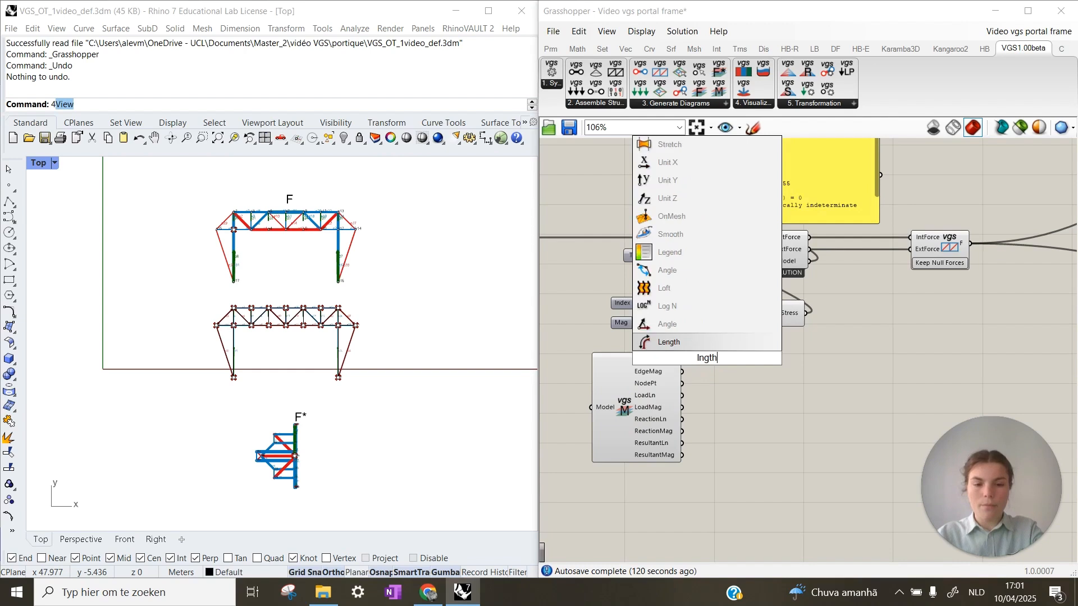
key("Escape")
double_click(768, 363)
type("mu")
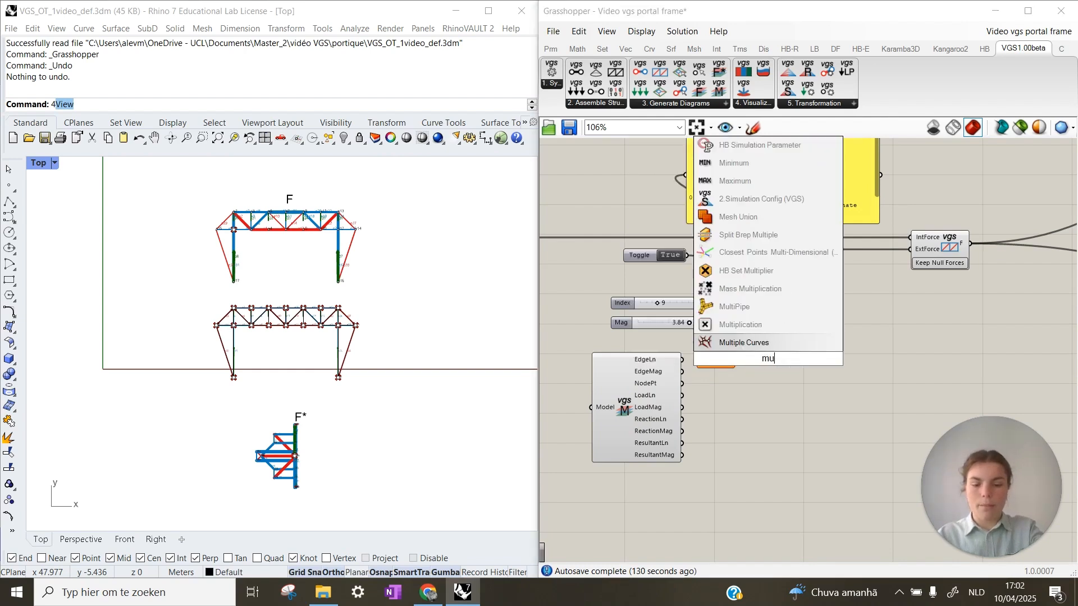
type("lti")
left_click(762, 347)
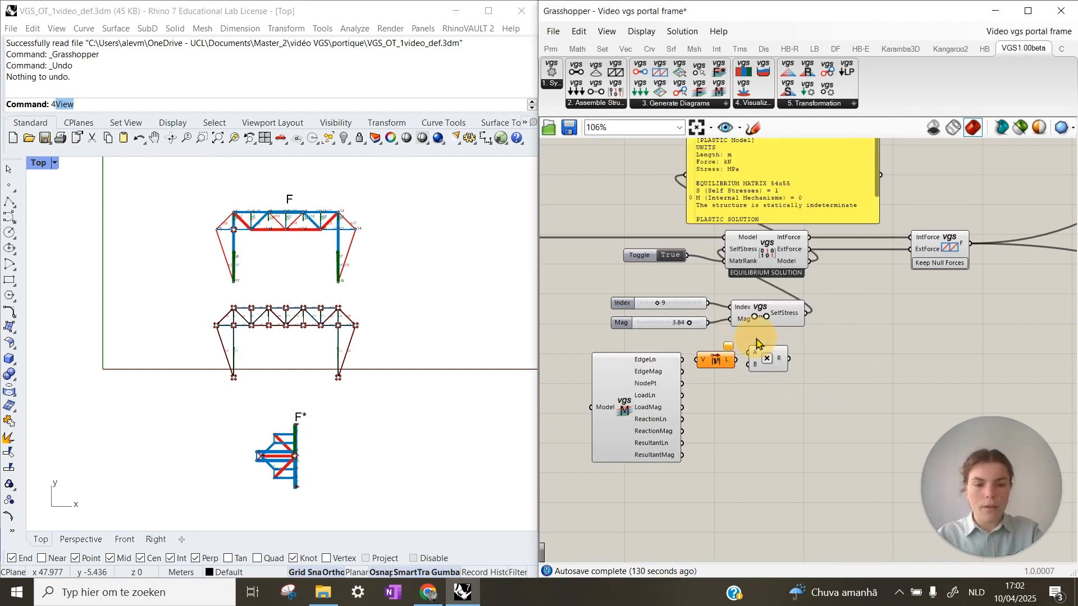
Step: Chain an Absolute component and a Mass Addition component after the Multiplication to sum the absolute products
double_click(815, 365)
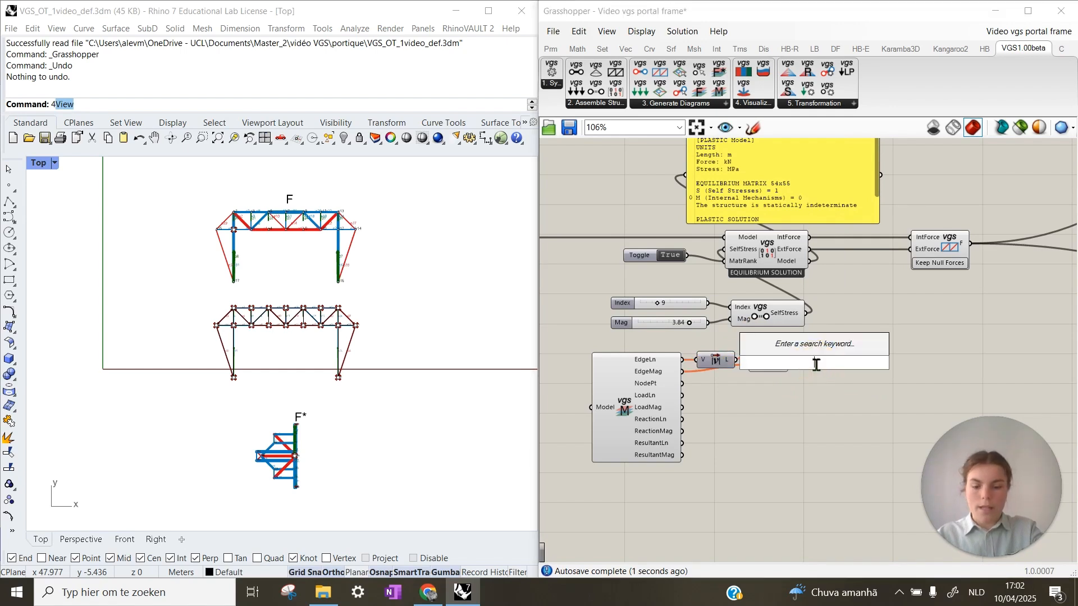
type("abs")
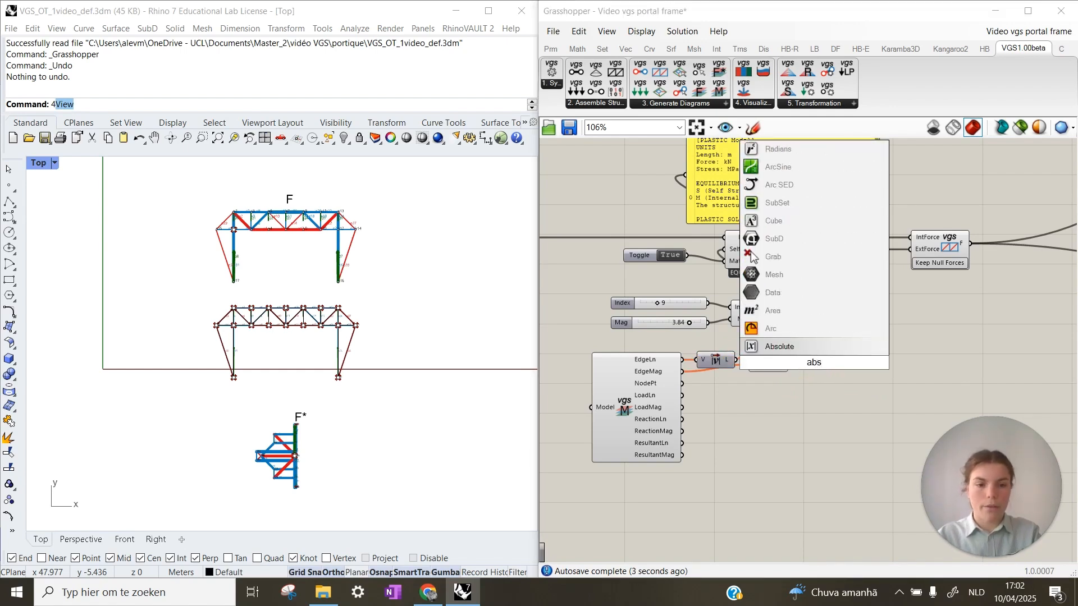
left_click(809, 346)
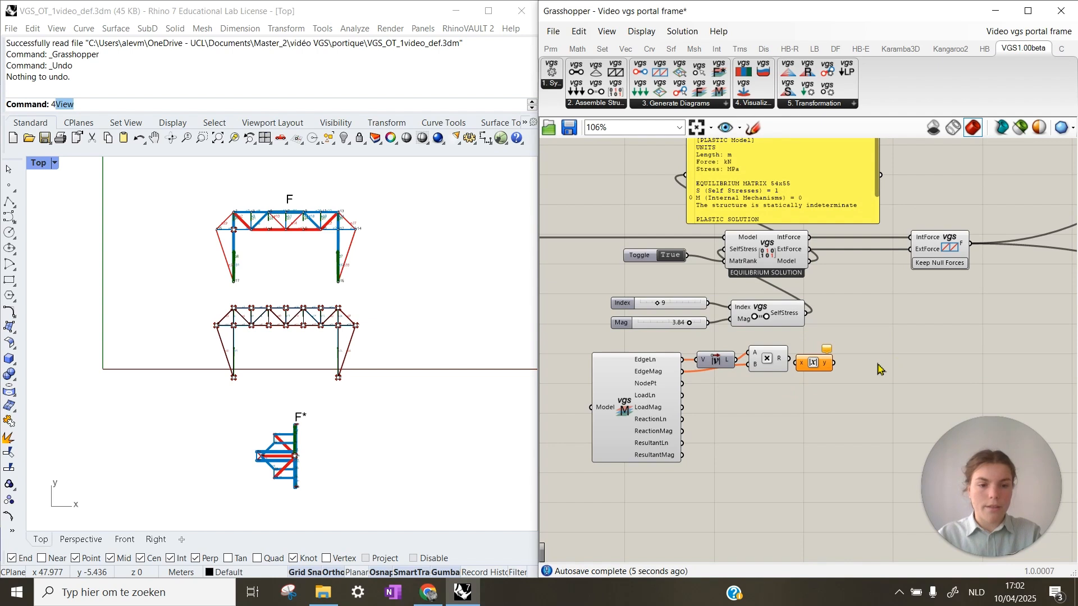
double_click(879, 369)
type("mass")
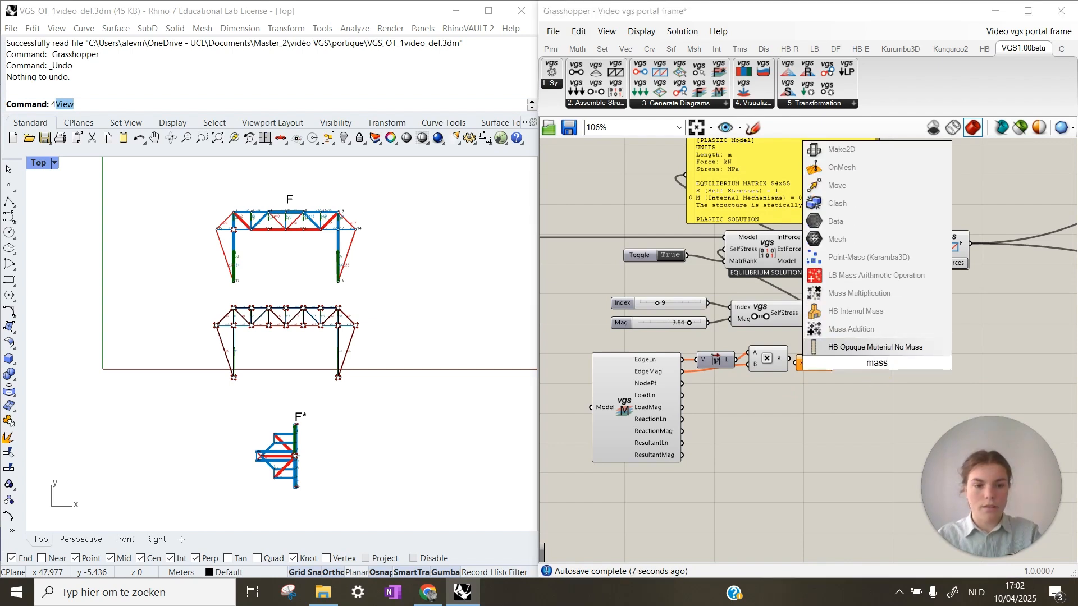
left_click(851, 329)
left_click_drag(843, 367, 858, 367)
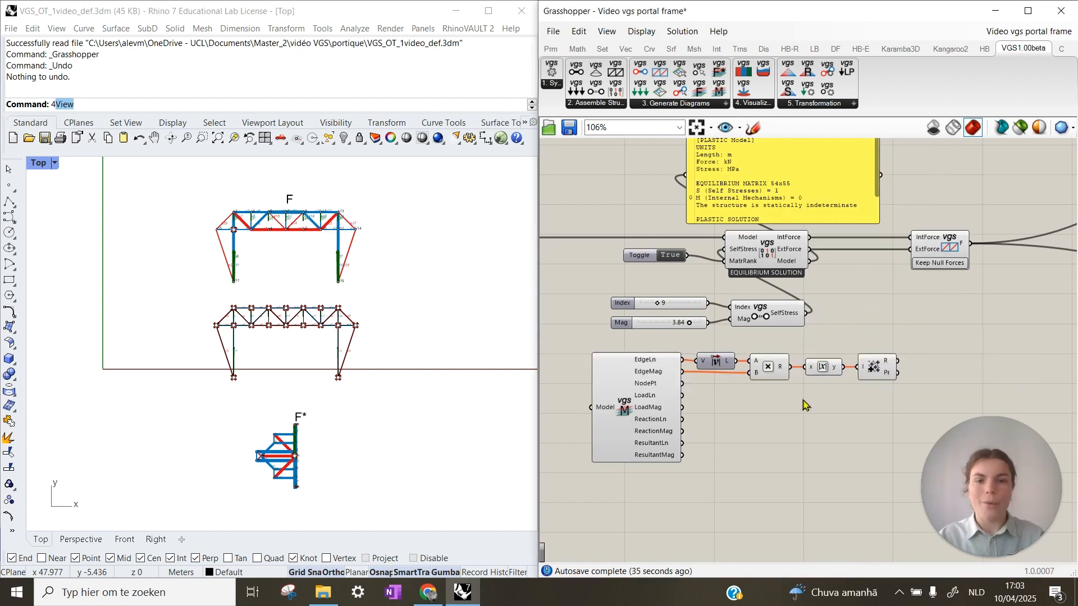
Step: Connect the equilibrium component's Model output to Extract Model and display the Mass Addition result in a new Panel
left_click_drag(809, 261, 591, 408)
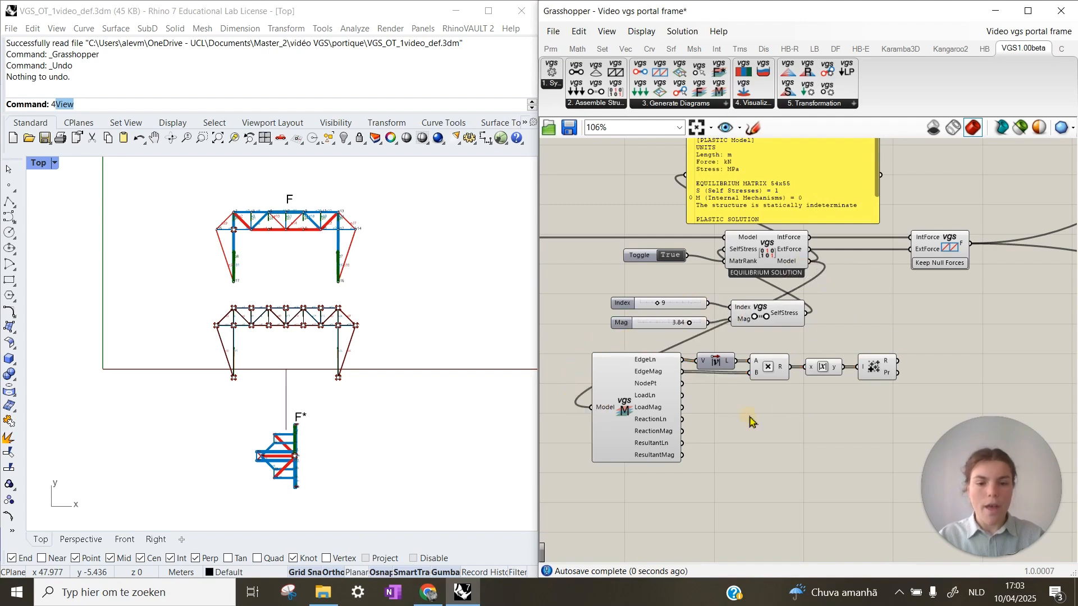
double_click(757, 422)
type("pane")
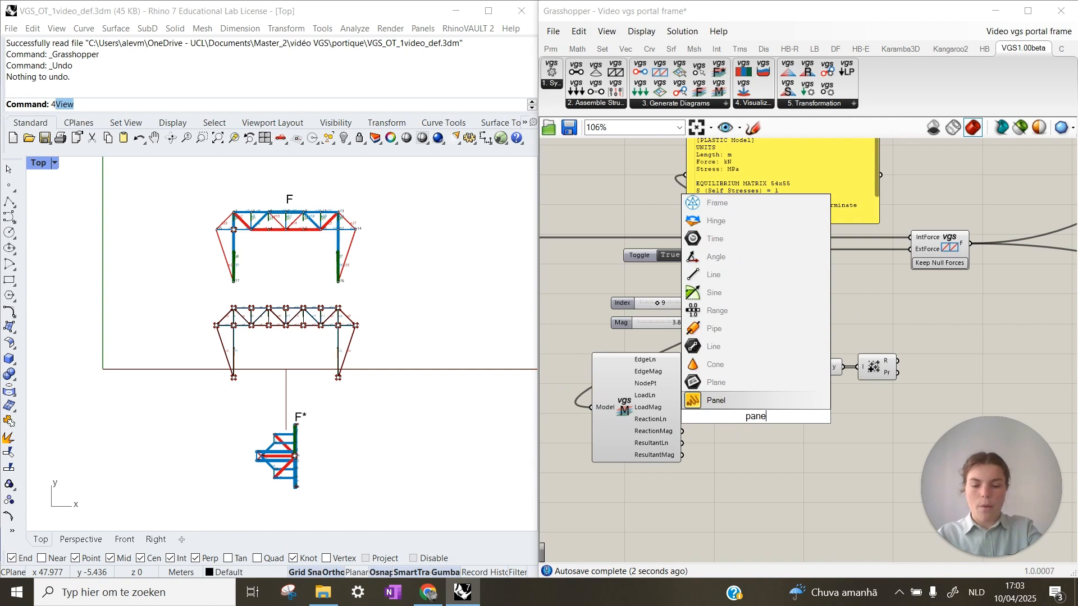
left_click(768, 402)
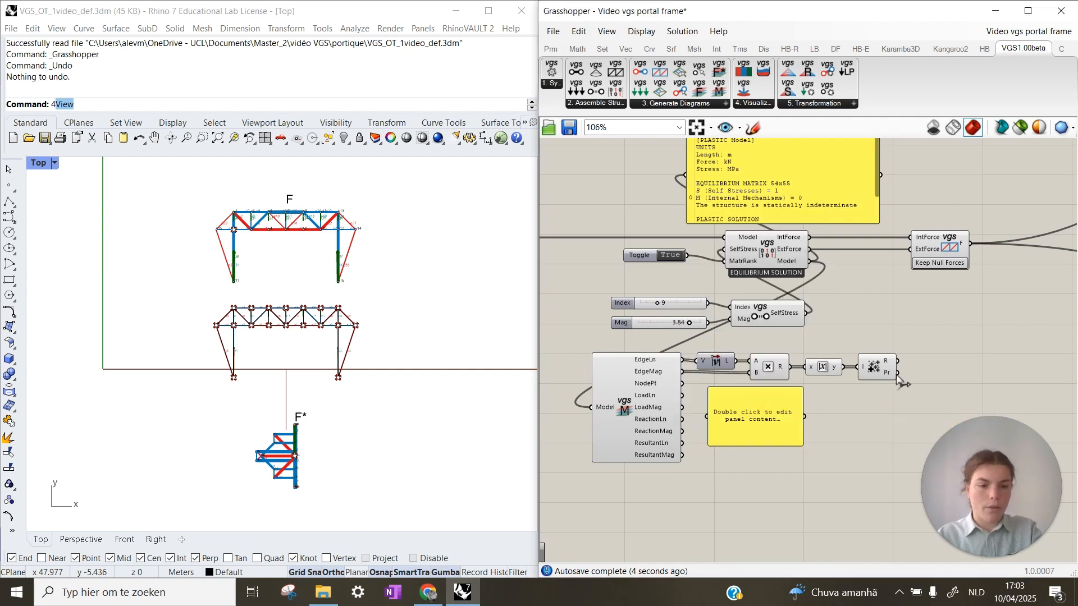
left_click_drag(897, 373, 707, 417)
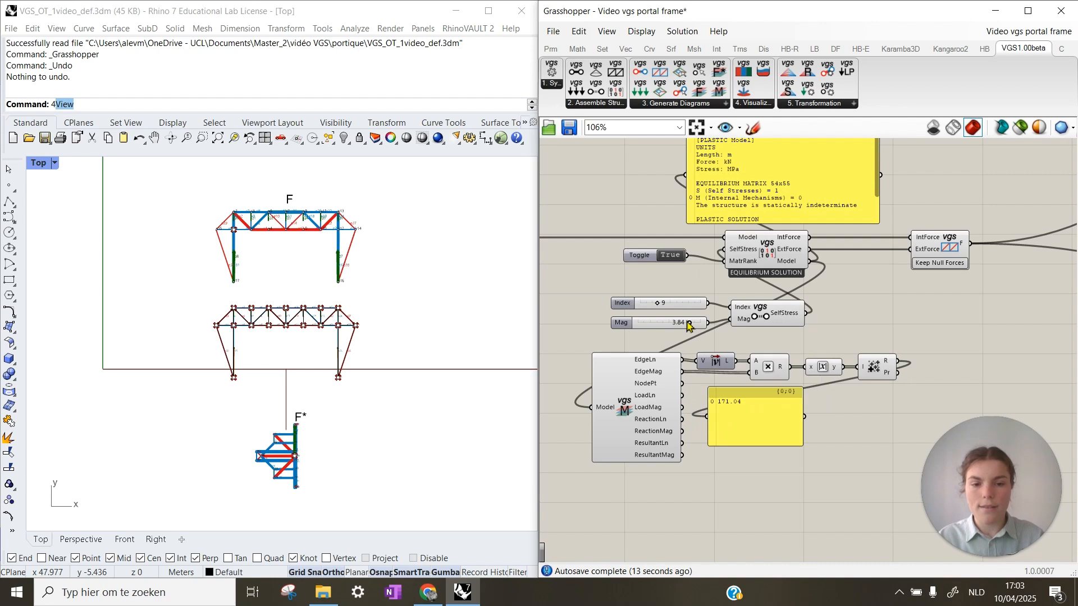
Step: Vary the self-stress magnitude while comparing the summed result, trying 3.95 and ending with Mag at 5.67
left_click_drag(689, 326, 692, 335)
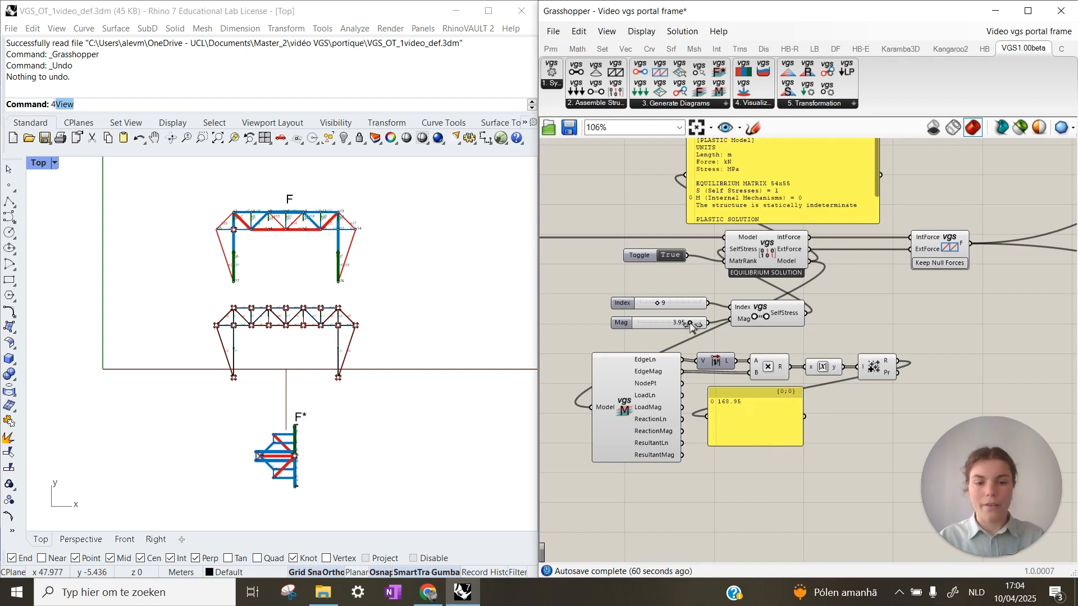
left_click_drag(693, 327, 701, 325)
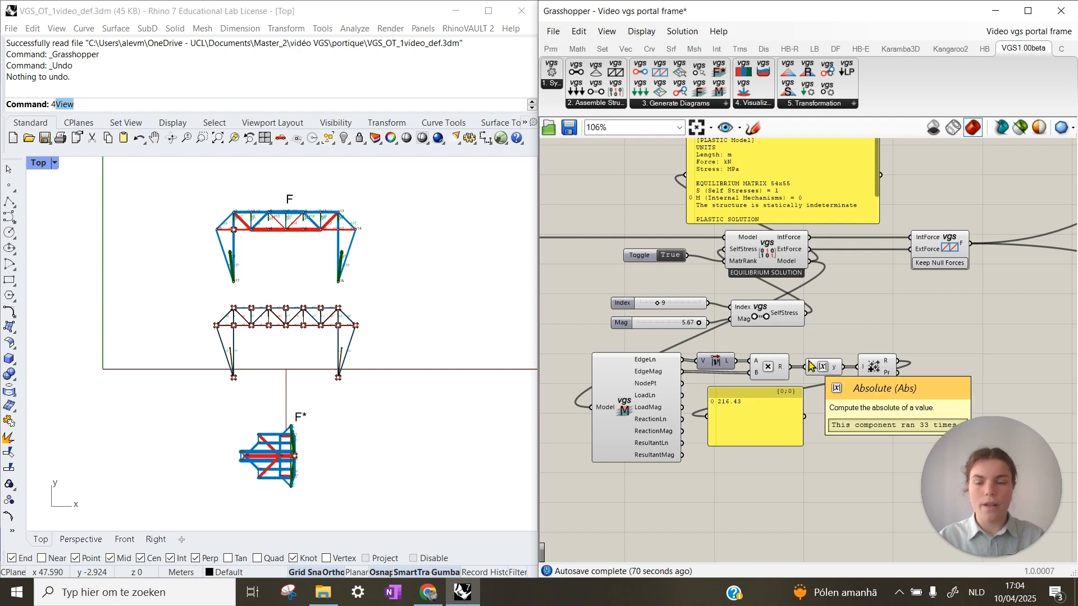
Step: Switch the structural model's Load input to the second load component and reset the force diagram
scroll(810, 366, "down", 4)
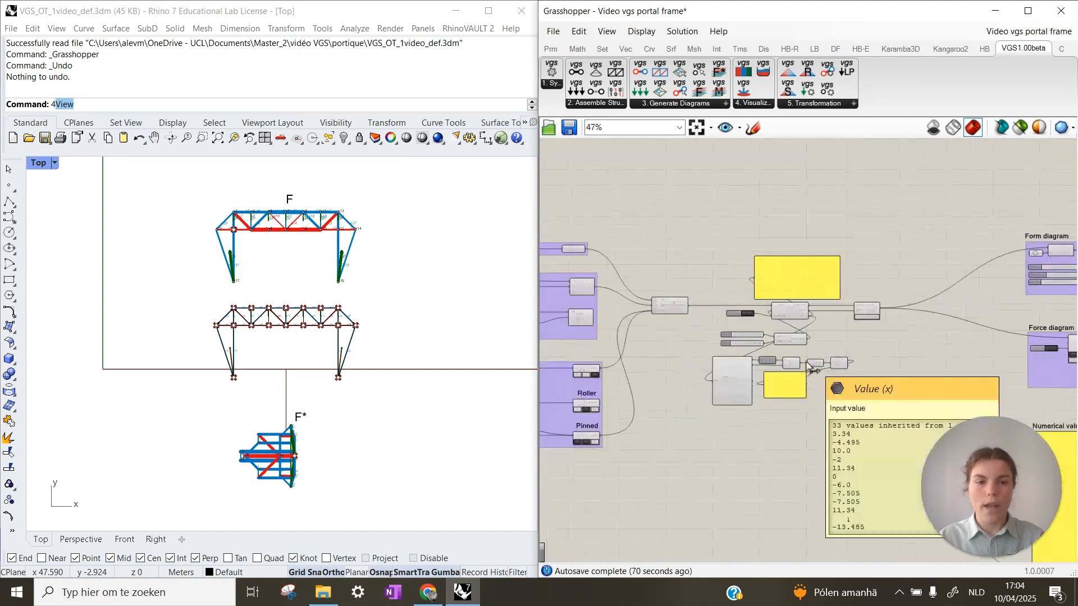
scroll(725, 320, "up", 2)
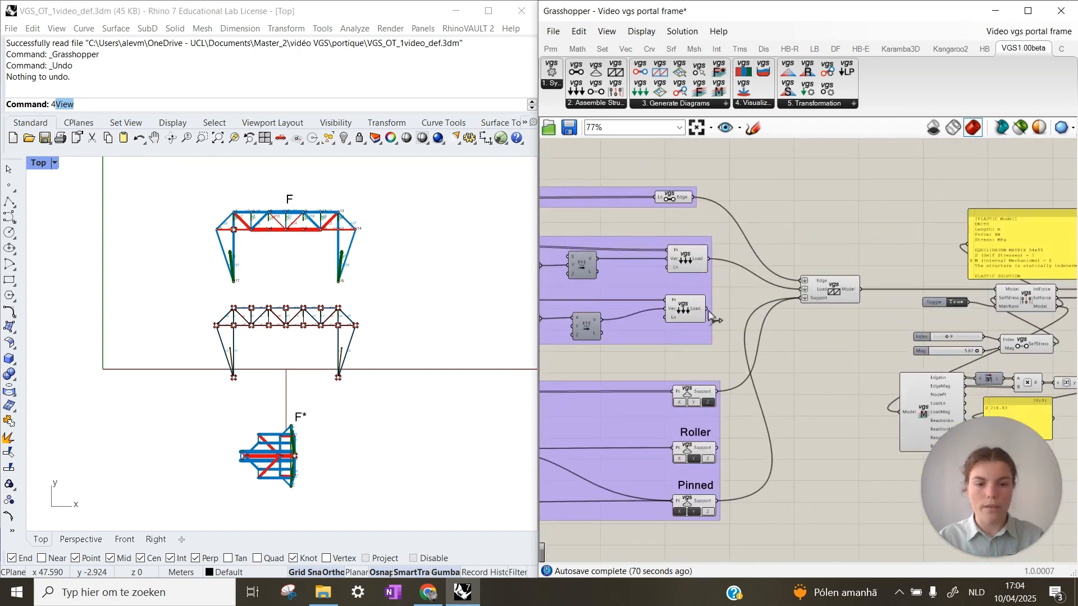
scroll(724, 318, "down", 3)
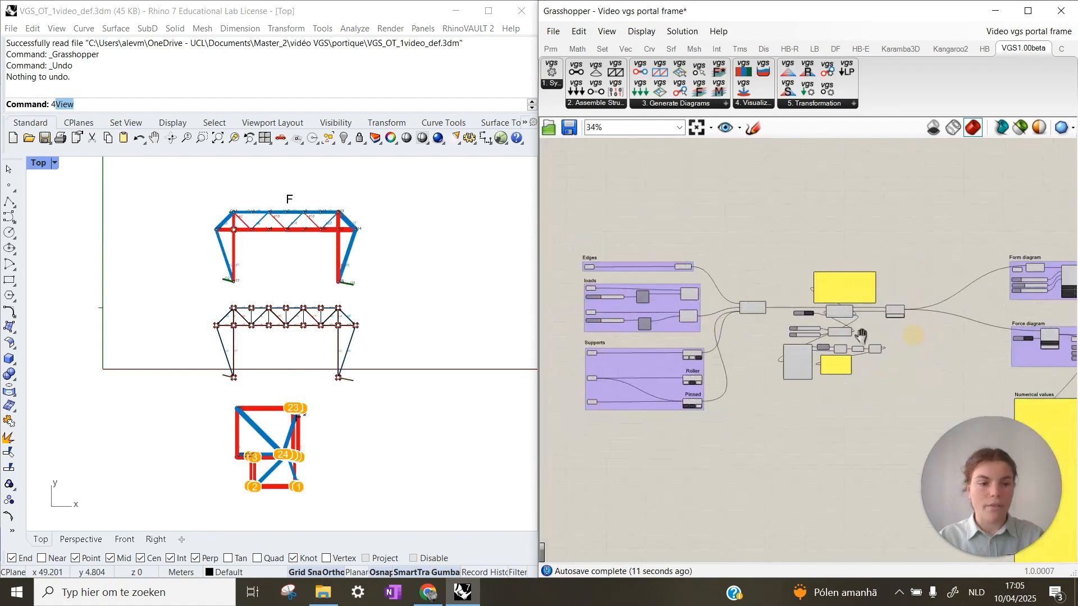
scroll(947, 340, "up", 3)
left_click(948, 340)
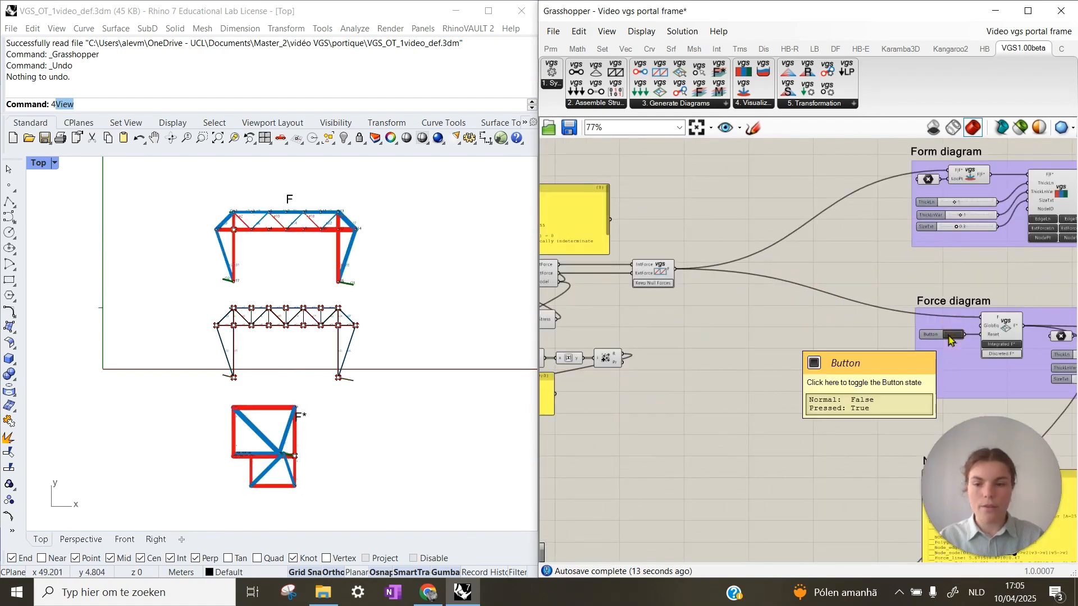
Step: Vary the self-stress magnitude for this load case, trying 0.10, and set the Mag slider to 0.00
right_click_drag(733, 368, 905, 368)
scroll(703, 297, "up", 3)
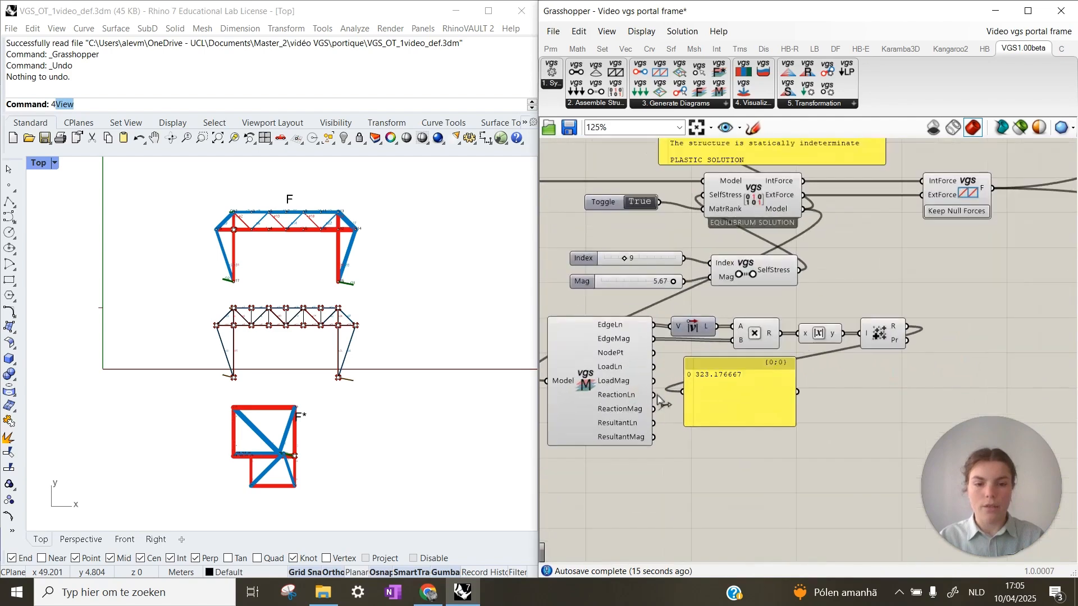
left_click_drag(720, 284, 679, 292)
left_click_drag(687, 293, 692, 287)
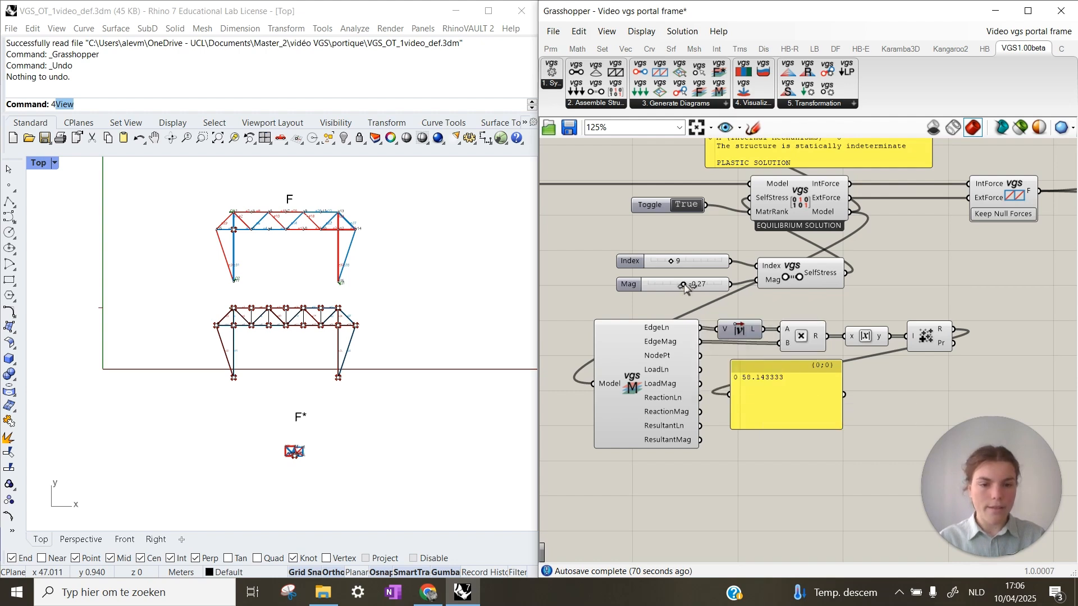
mouse_move(681, 286)
left_mouse_down()
mouse_move(675, 291)
mouse_move(688, 293)
left_mouse_up()
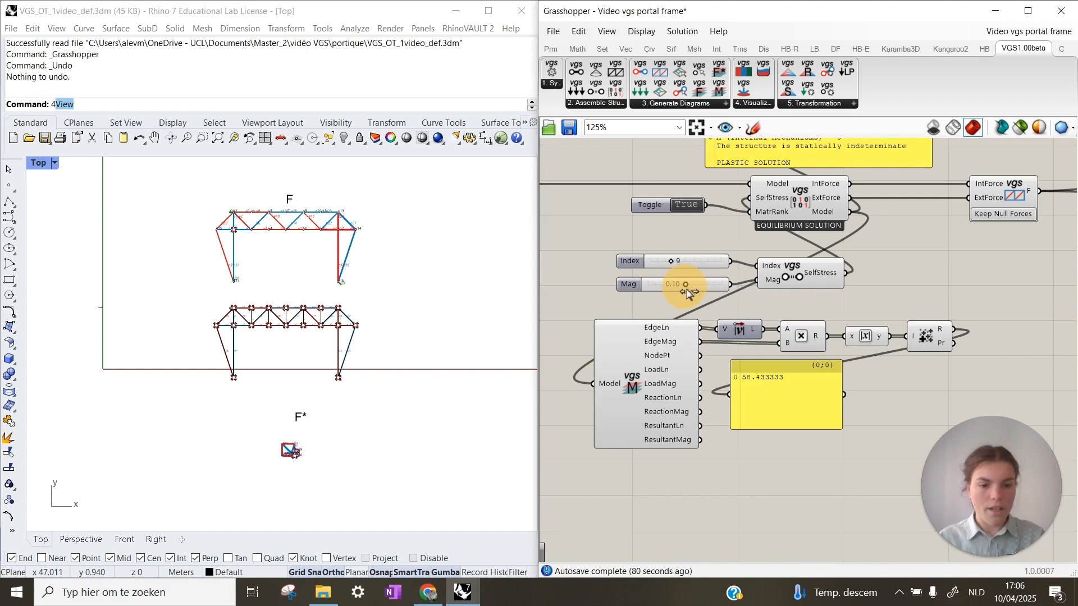
left_click_drag(687, 292, 686, 292)
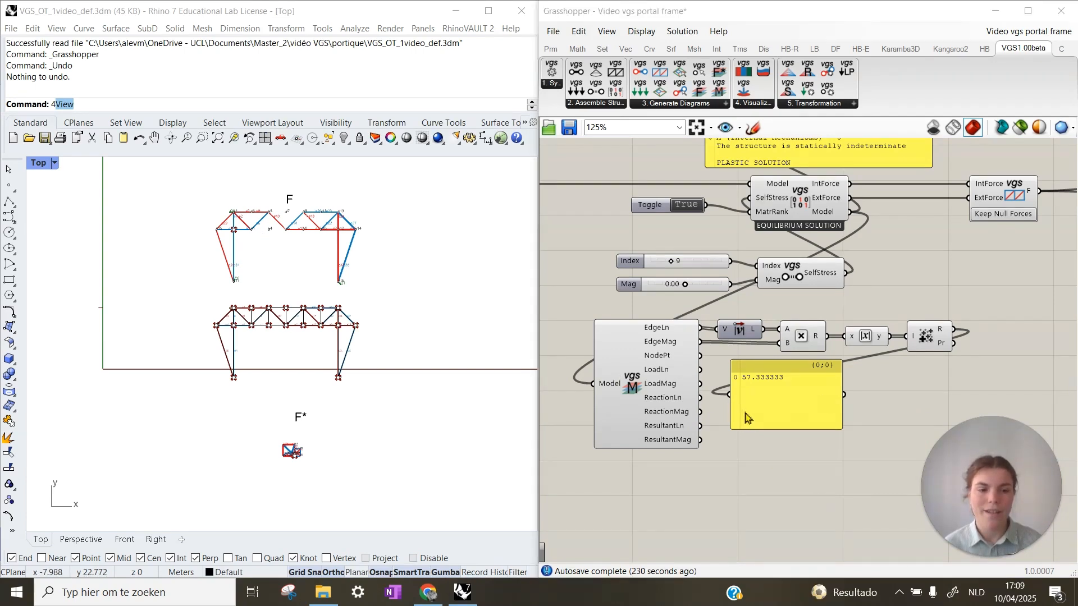
Step: Switch the structural model's Load input back to the first load component and reset the force diagram
scroll(831, 472, "down", 3)
scroll(753, 414, "up", 2)
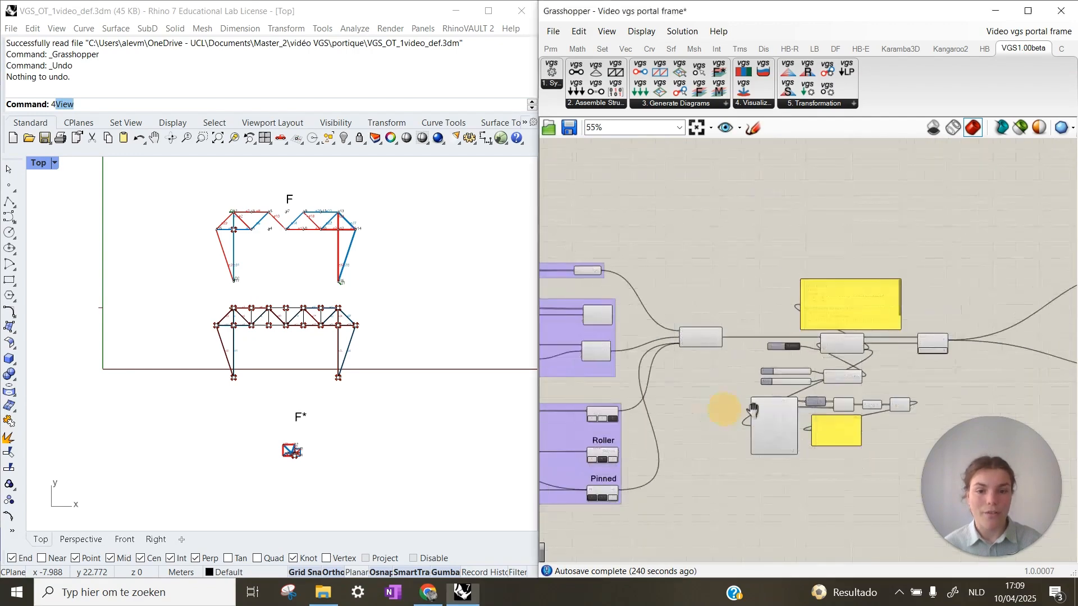
scroll(657, 337, "up", 1)
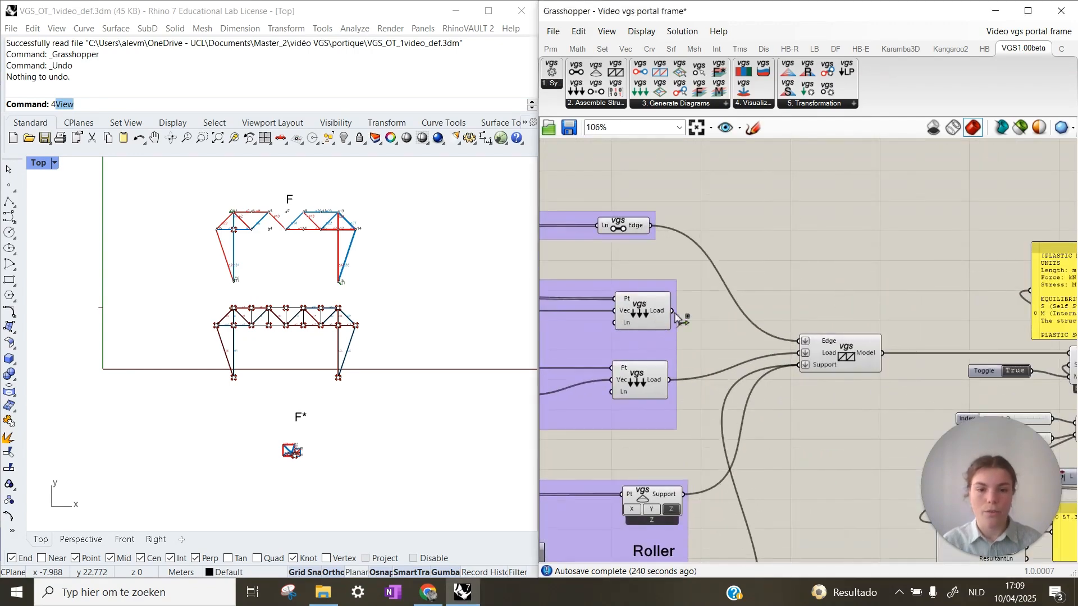
left_click_drag(674, 311, 805, 353)
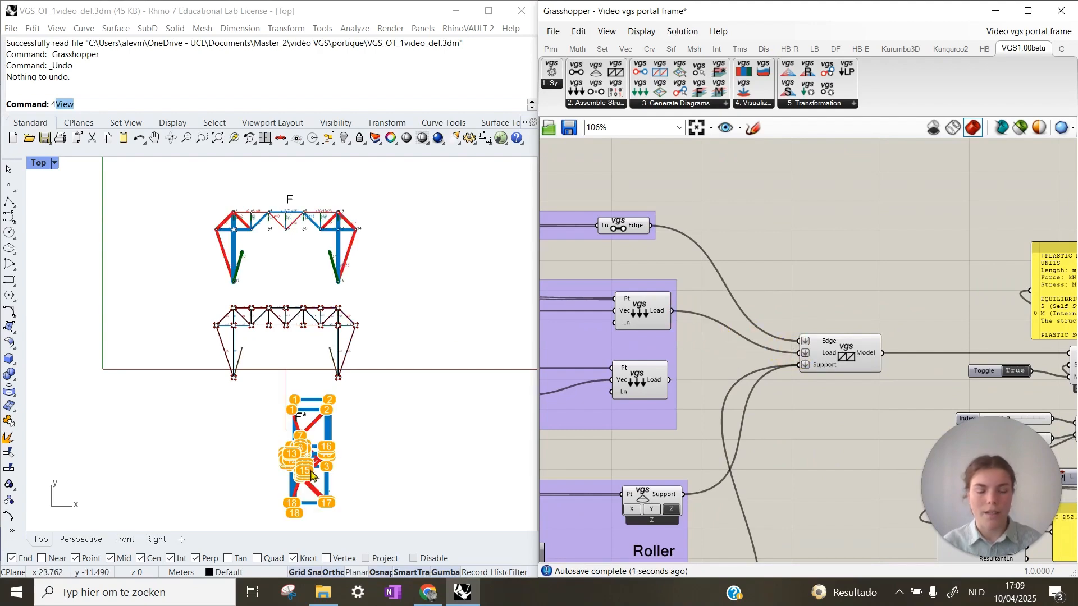
scroll(685, 372, "down", 4)
scroll(680, 375, "down", 2)
scroll(773, 378, "up", 5)
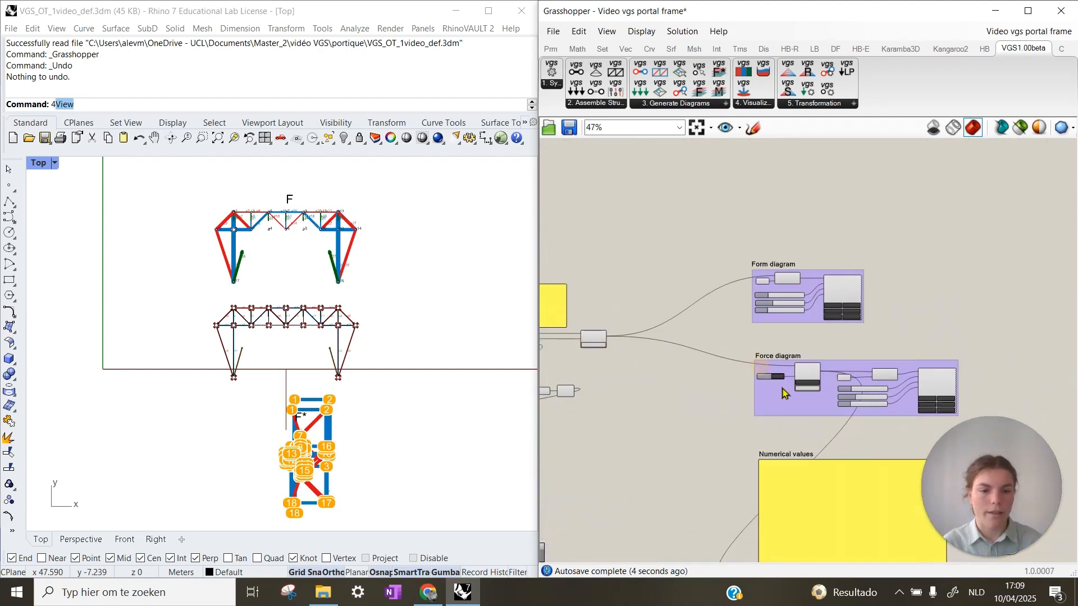
left_click(773, 371)
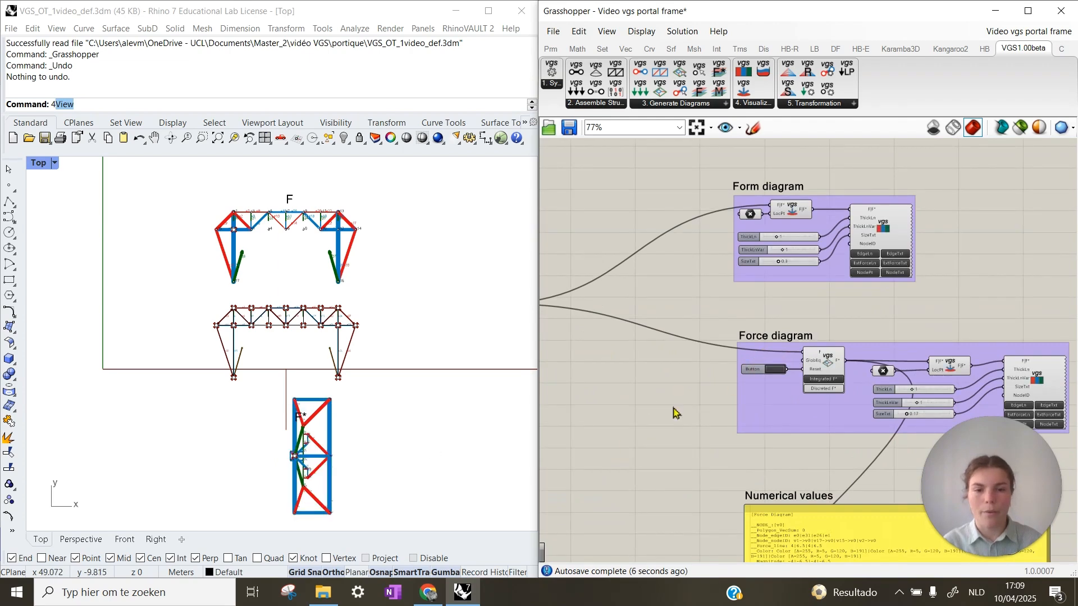
Step: Vary the self-stress magnitude while comparing the summed load path, trying 3.93 and 3.75, and set the Mag slider to 4.02
scroll(676, 407, "down", 3)
scroll(686, 375, "up", 6)
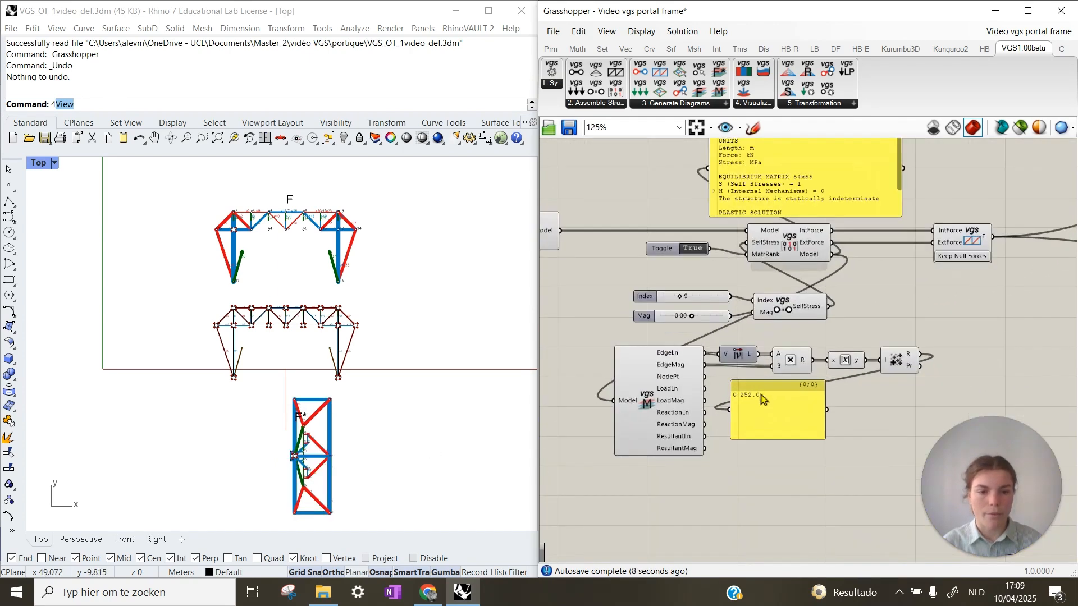
left_click_drag(699, 312, 724, 315)
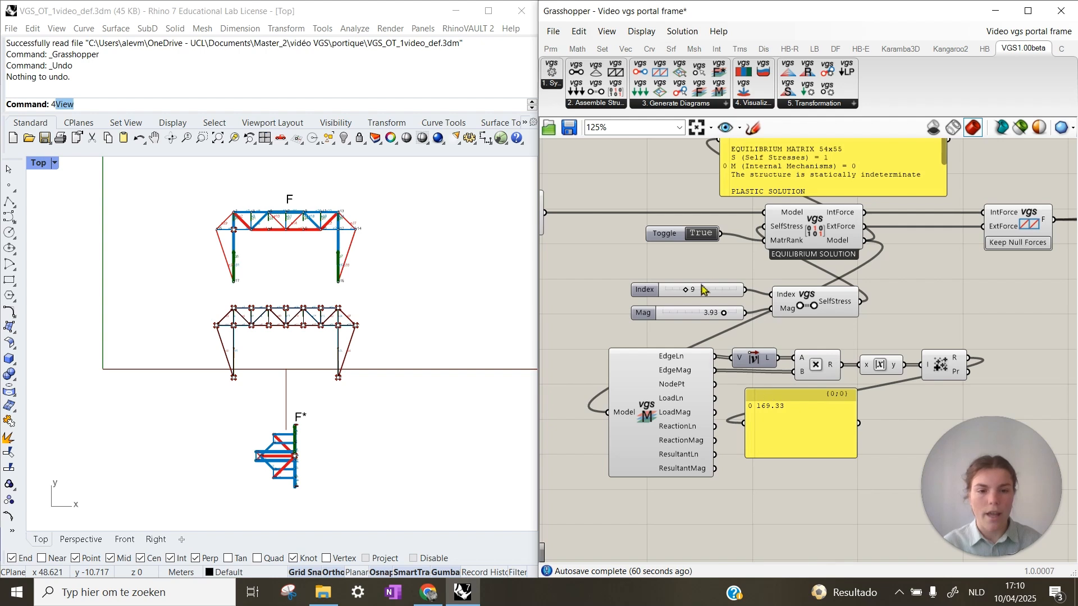
left_click_drag(727, 319, 727, 324)
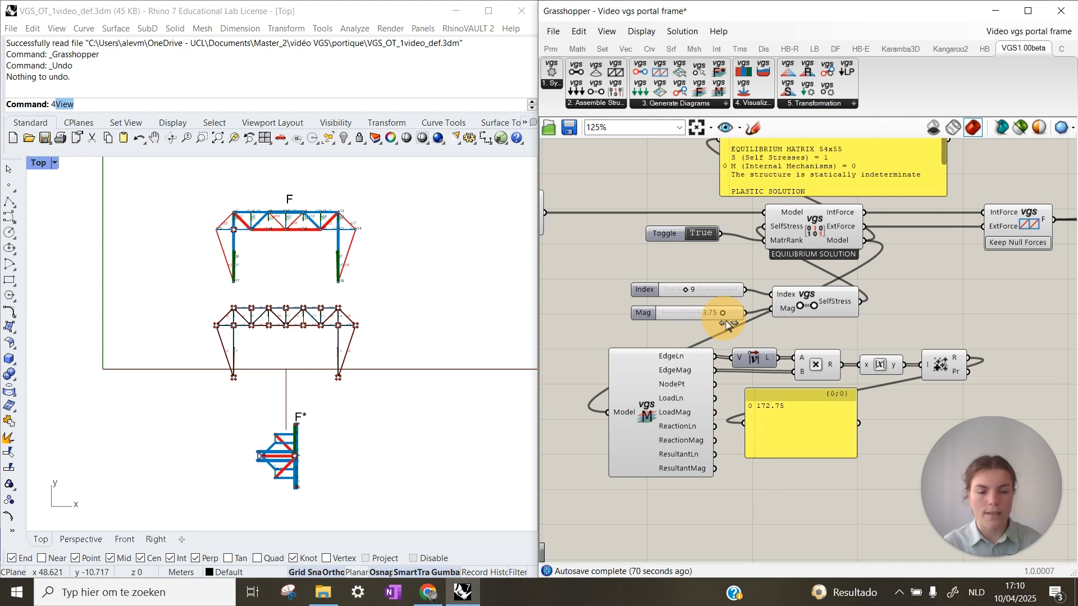
left_click_drag(727, 324, 728, 330)
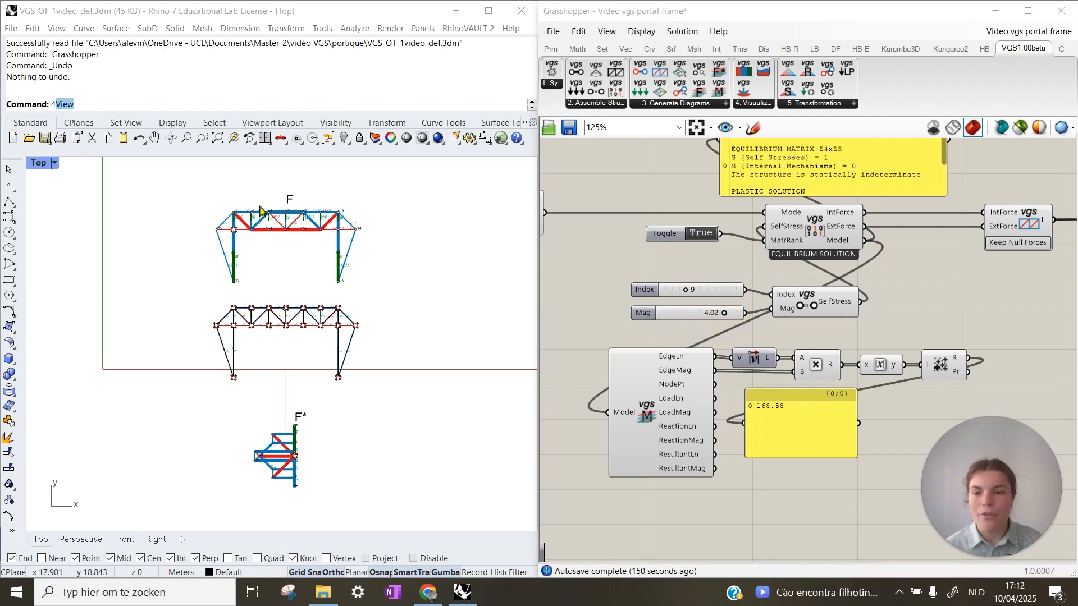
Step: Examine the truss members around node v4 in the form diagram and read their force magnitudes in the numerical values panel
scroll(259, 213, "up", 5)
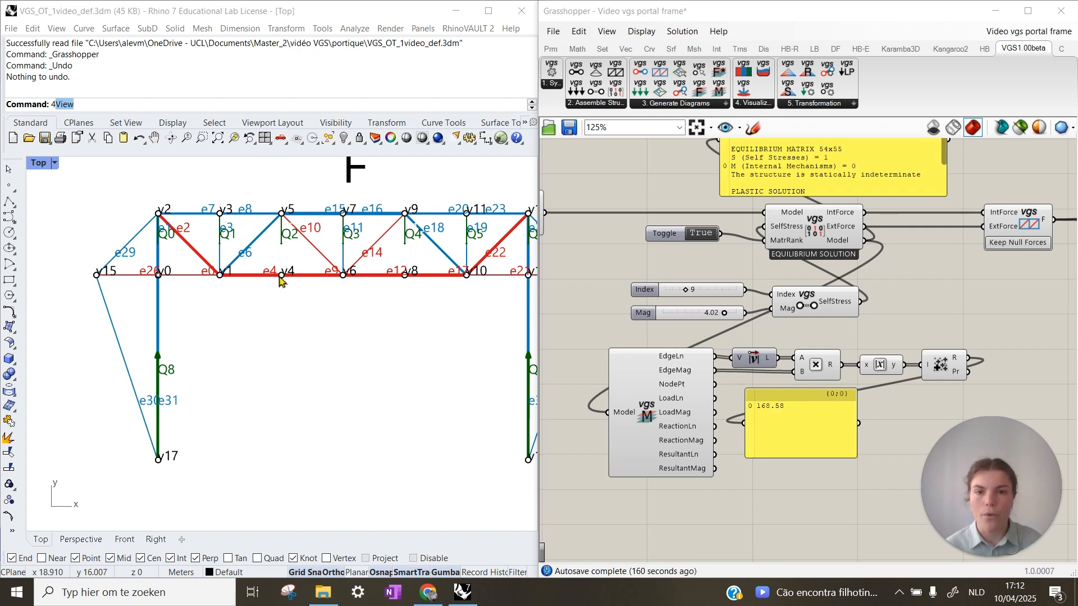
scroll(657, 314, "down", 5)
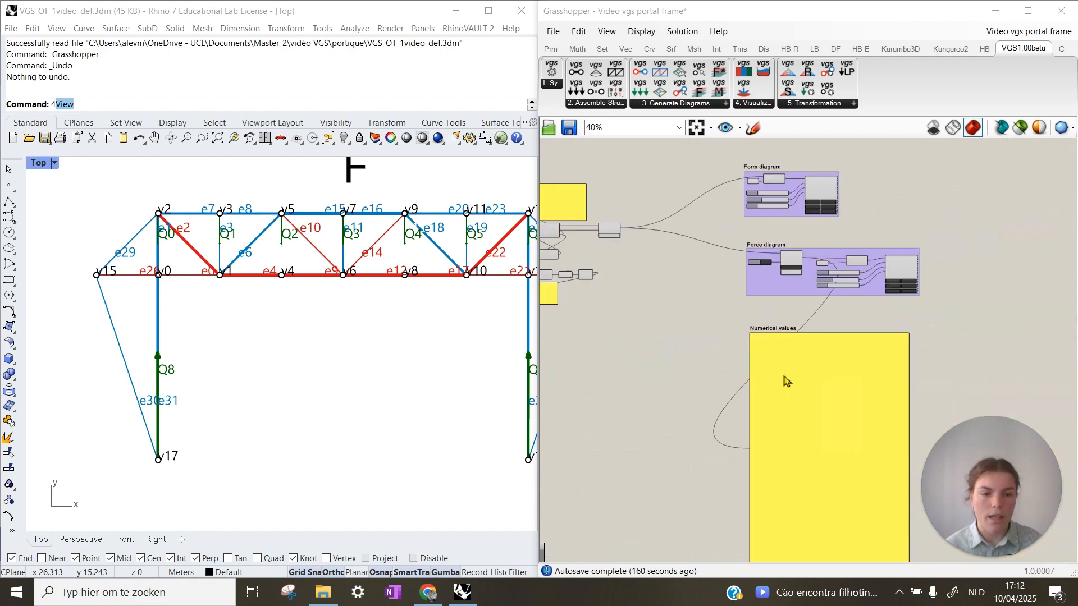
scroll(785, 381, "up", 8)
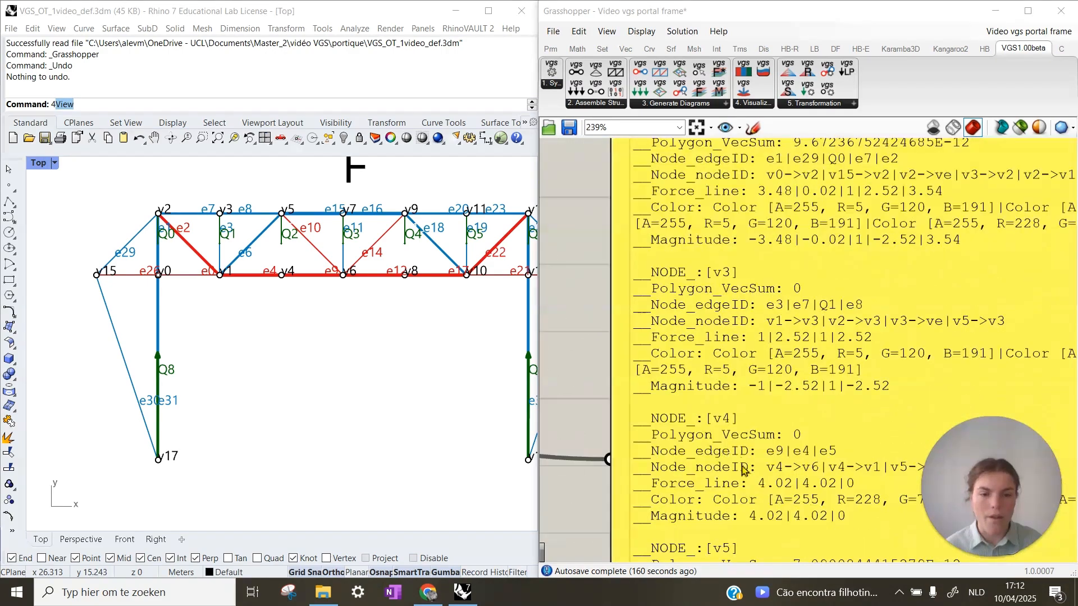
right_click_drag(741, 469, 674, 342)
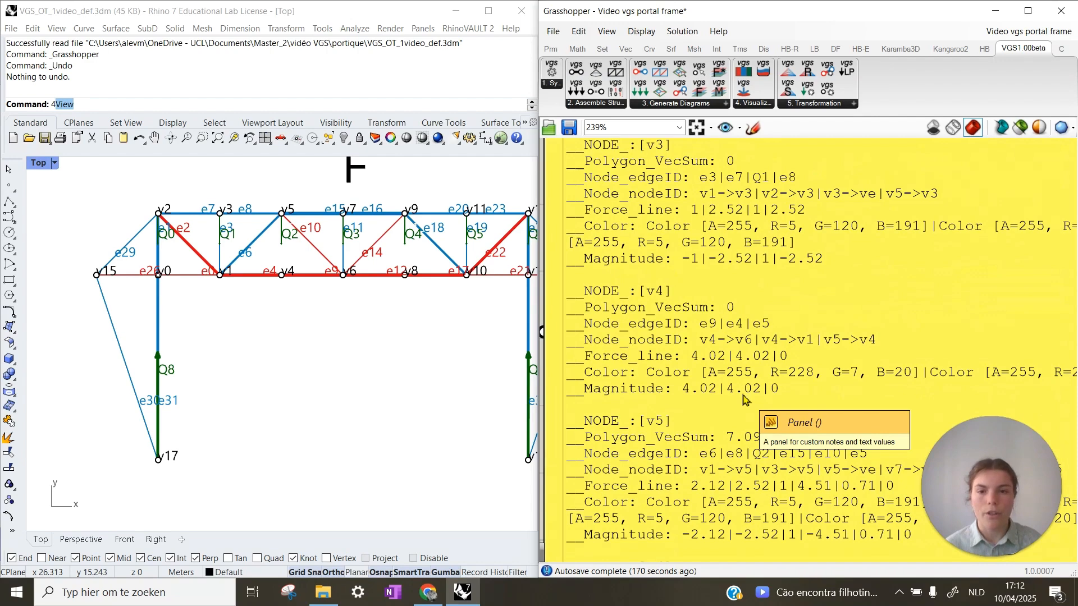
scroll(745, 399, "down", 5)
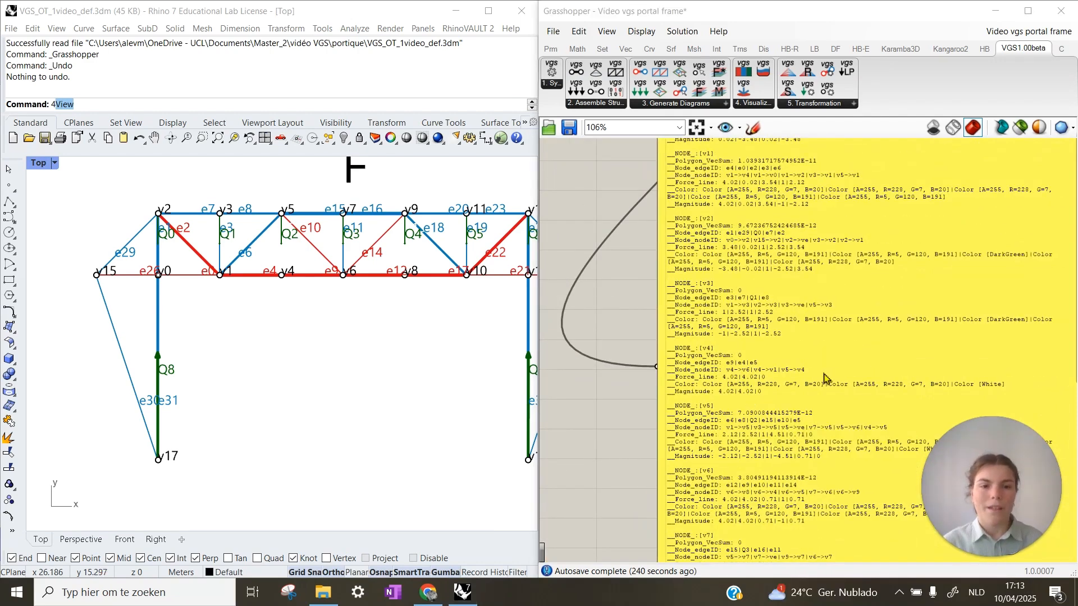
scroll(859, 376, "down", 5)
right_click_drag(839, 356, 831, 359)
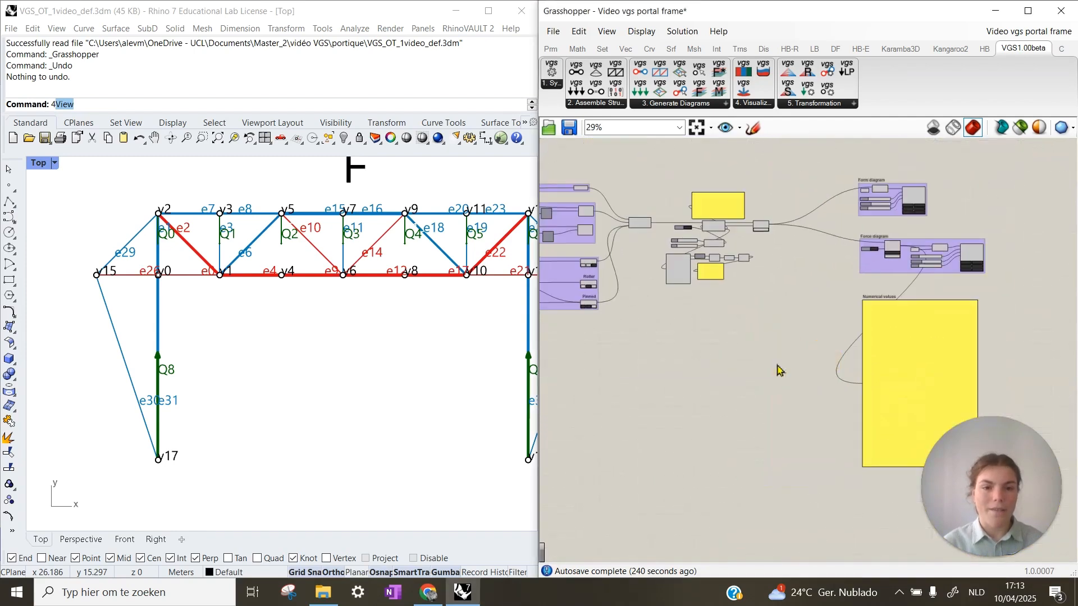
right_click_drag(777, 383, 809, 375)
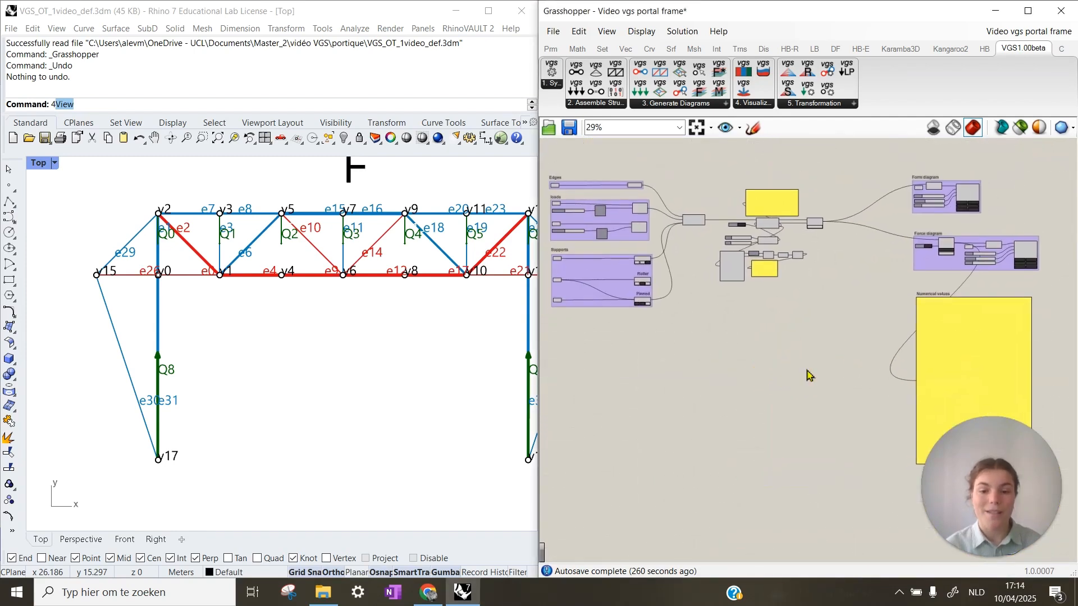